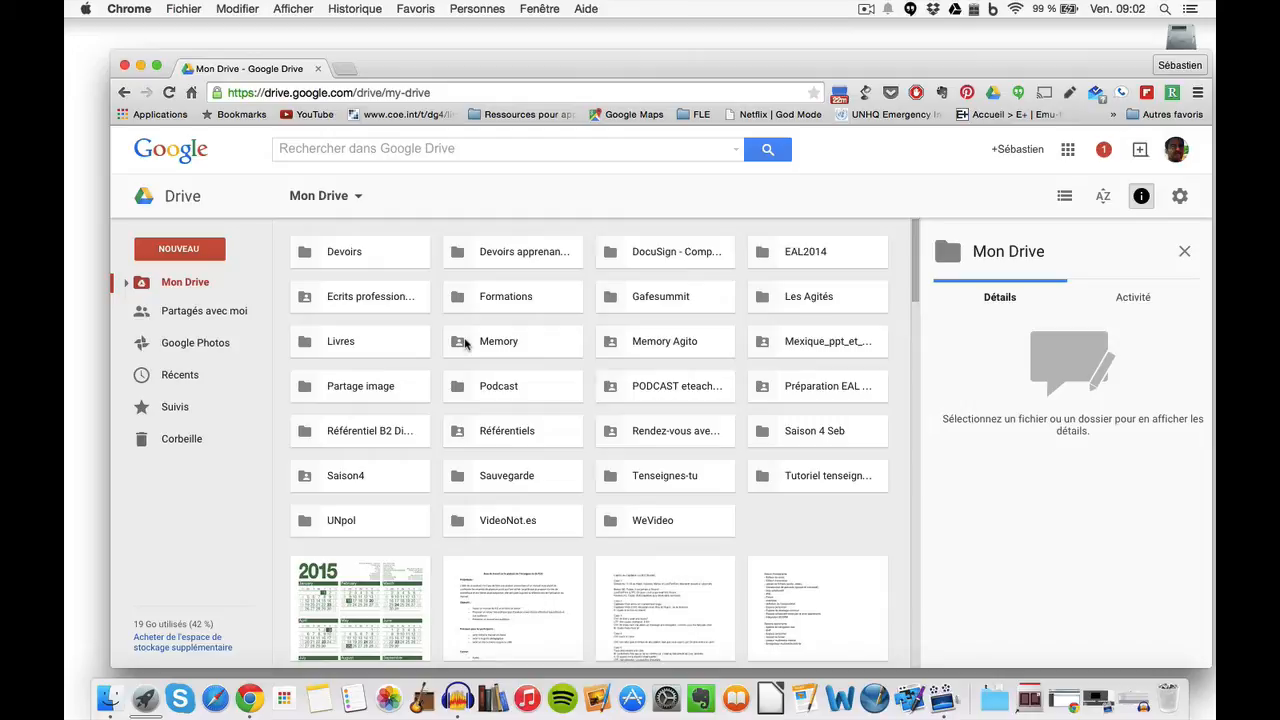
Step: Scroll down Mon Drive and select the Formations TICE document to show its details
{"action": "scroll", "coordinate": [464, 343], "scroll_direction": "down", "scroll_amount": 5}
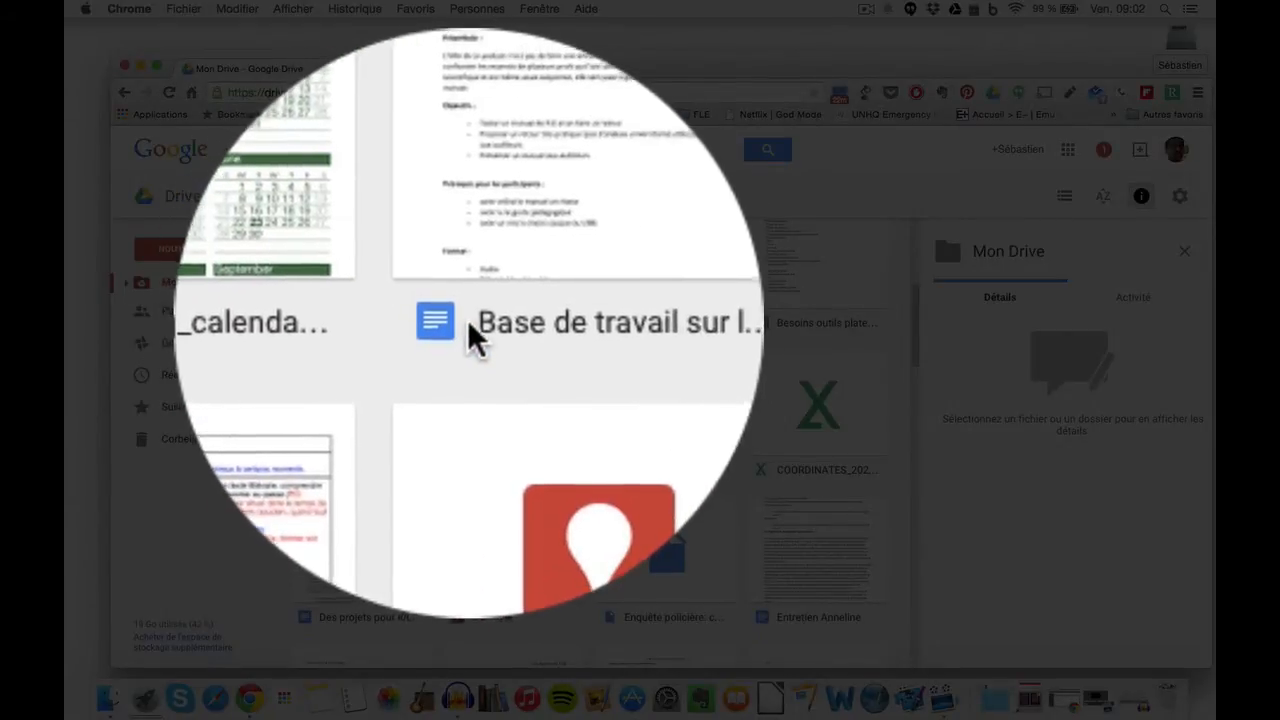
{"action": "scroll", "coordinate": [470, 328], "scroll_direction": "down", "scroll_amount": 3}
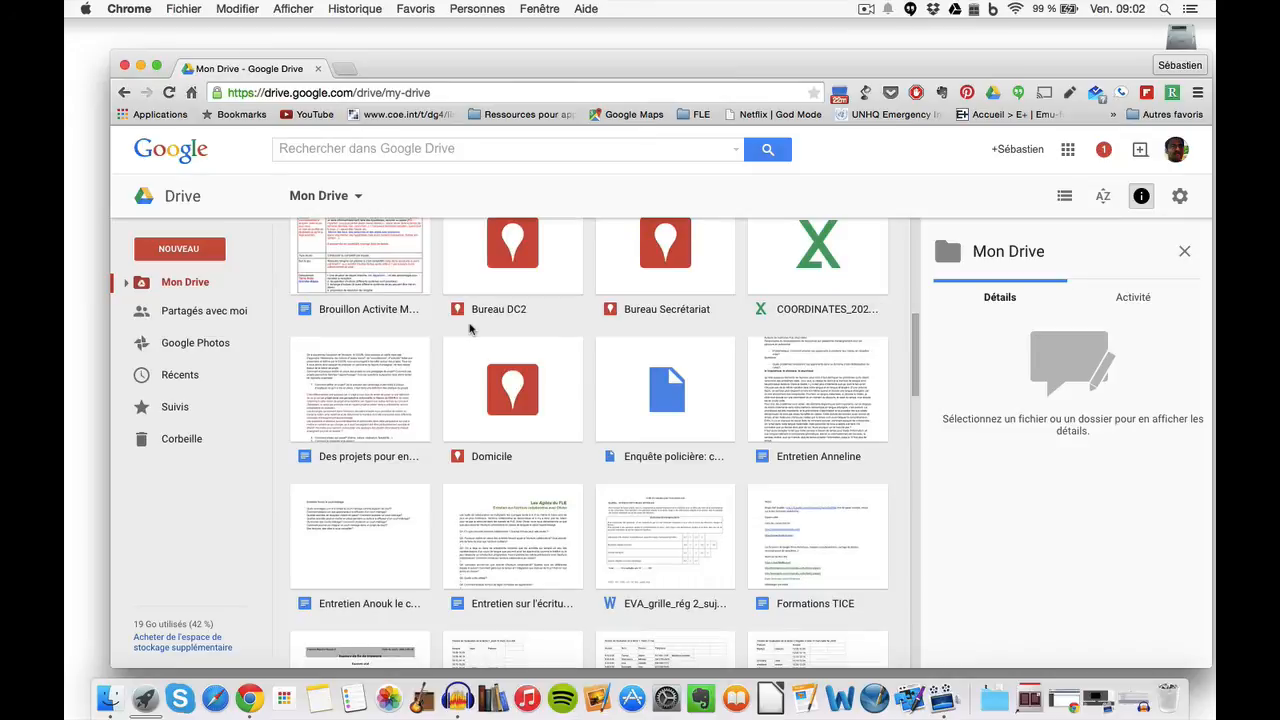
{"action": "scroll", "coordinate": [470, 328], "scroll_direction": "down", "scroll_amount": 4}
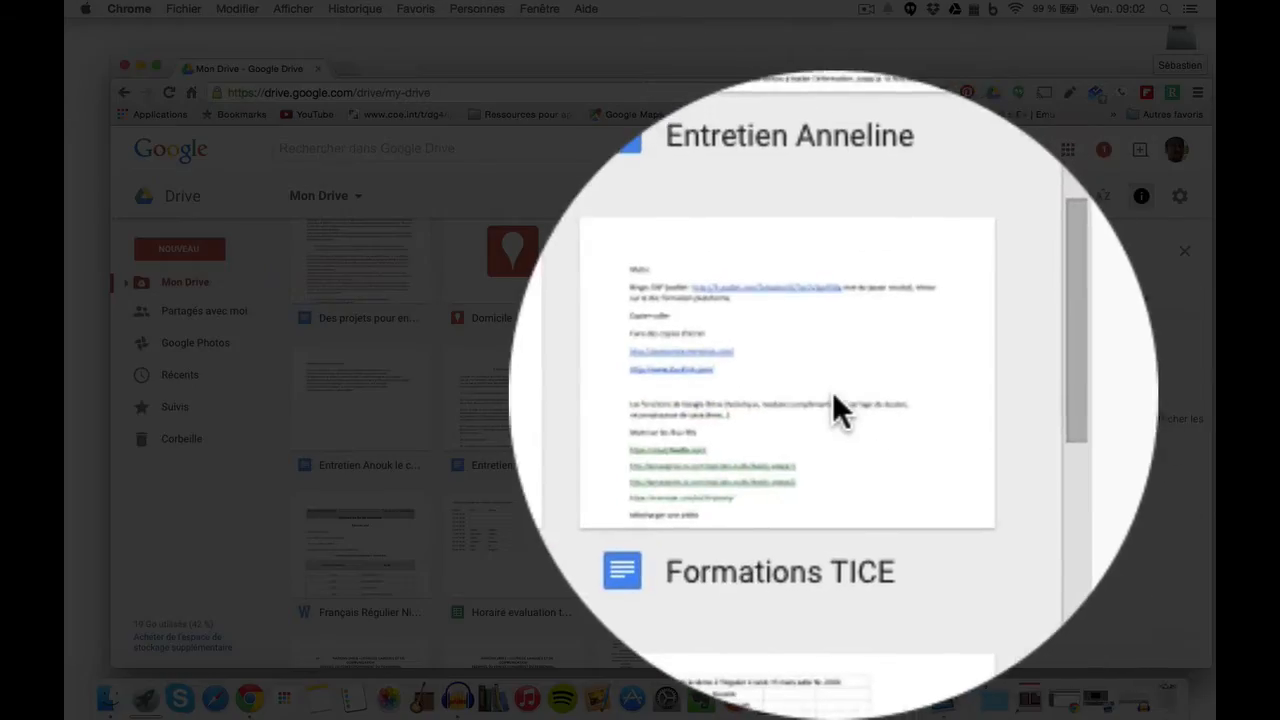
{"action": "left_click", "coordinate": [806, 391]}
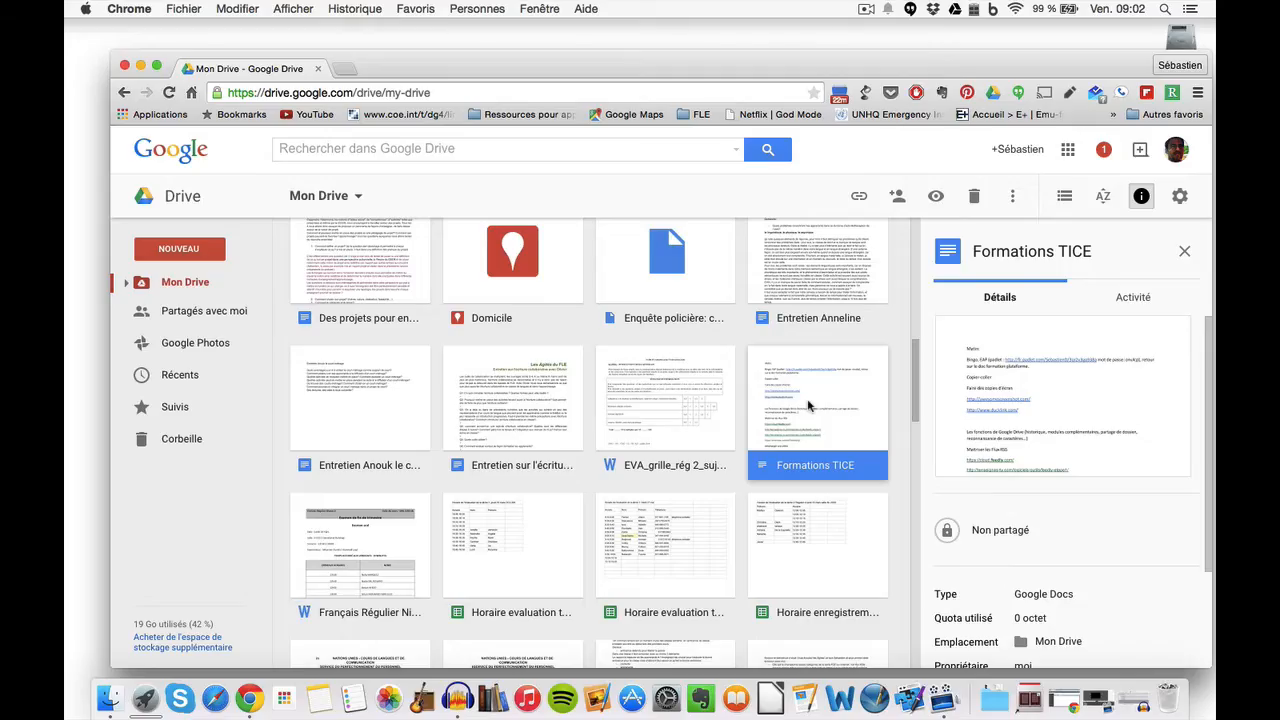
{"action": "double_click", "coordinate": [808, 405]}
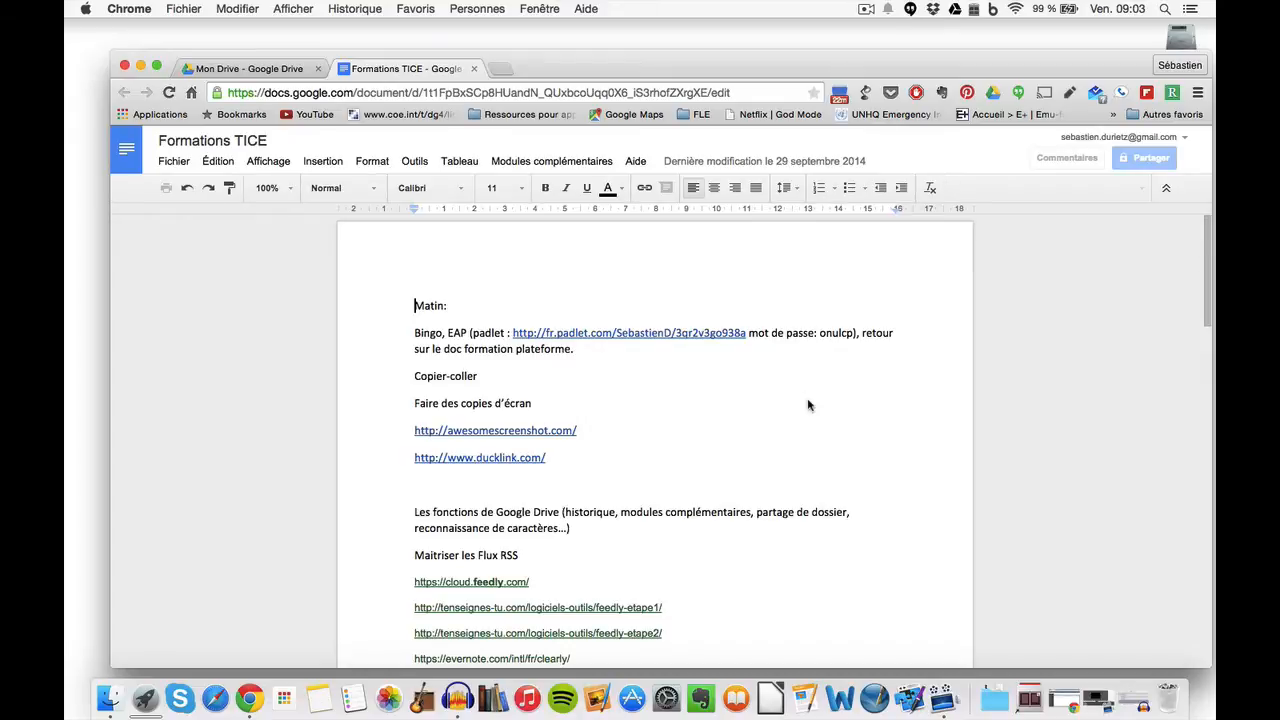
{"action": "scroll", "coordinate": [808, 405], "scroll_direction": "down", "scroll_amount": 2}
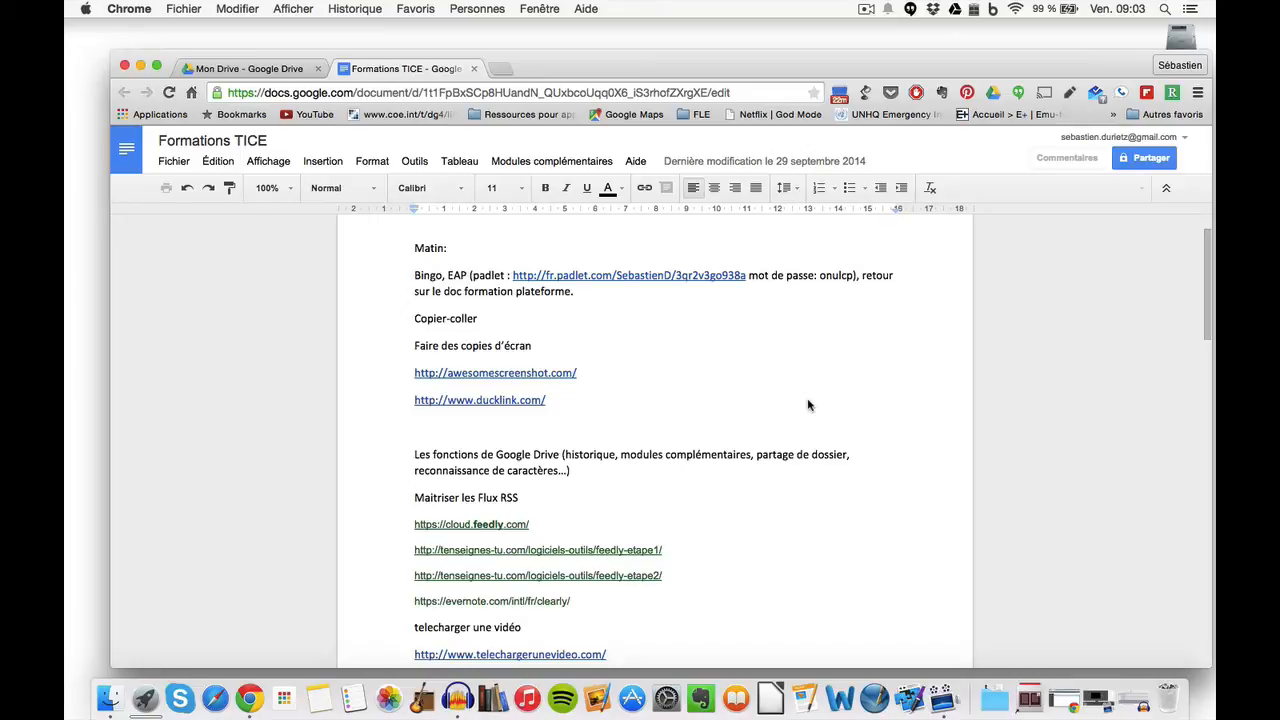
{"action": "left_click", "coordinate": [474, 69]}
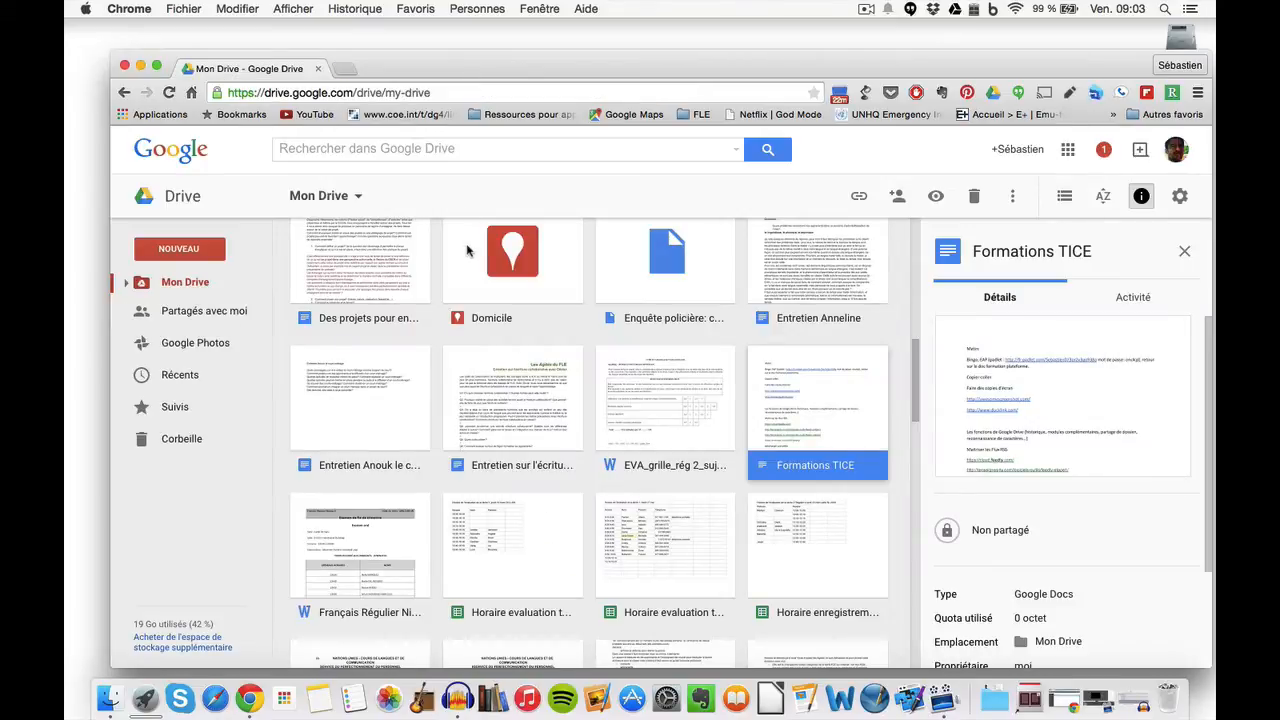
Step: Preview Français Régulier Niveau 2.docx and open it with Google Docs to convert it
{"action": "double_click", "coordinate": [372, 563]}
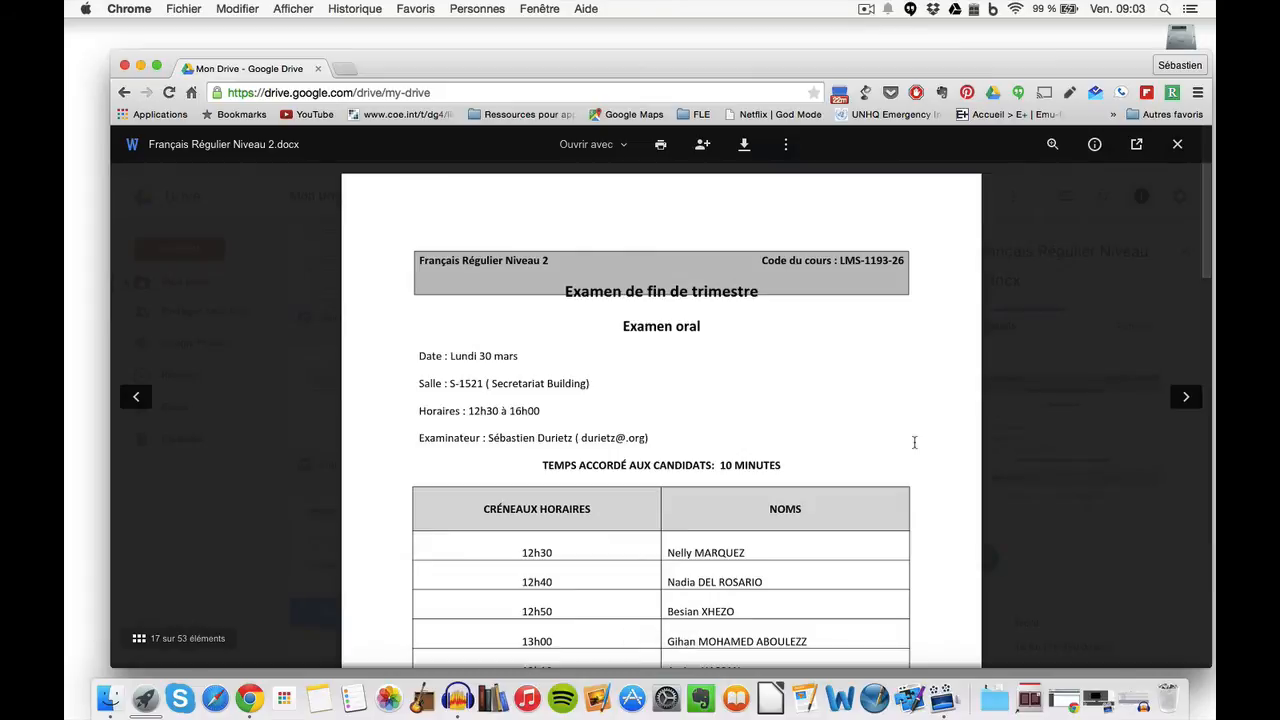
{"action": "scroll", "coordinate": [914, 442], "scroll_direction": "down", "scroll_amount": 1}
{"action": "scroll", "coordinate": [914, 442], "scroll_direction": "down", "scroll_amount": 5}
{"action": "scroll", "coordinate": [914, 442], "scroll_direction": "up", "scroll_amount": 7}
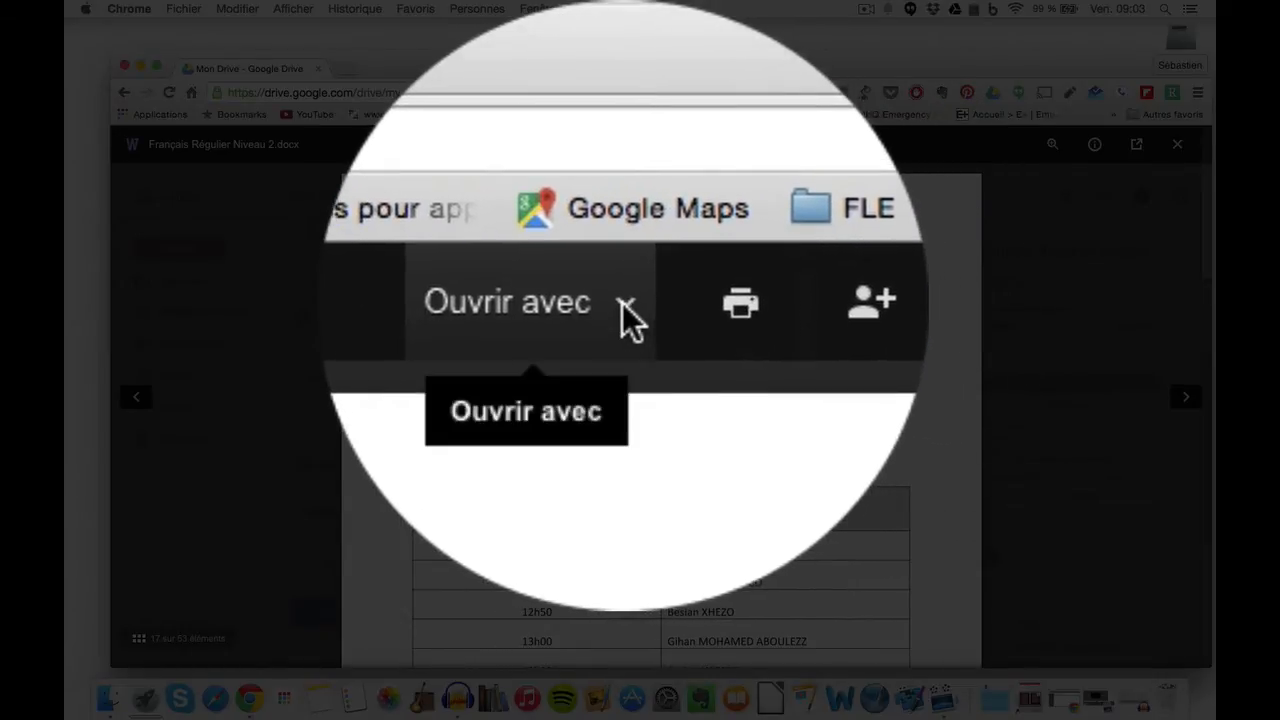
{"action": "left_click", "coordinate": [622, 303]}
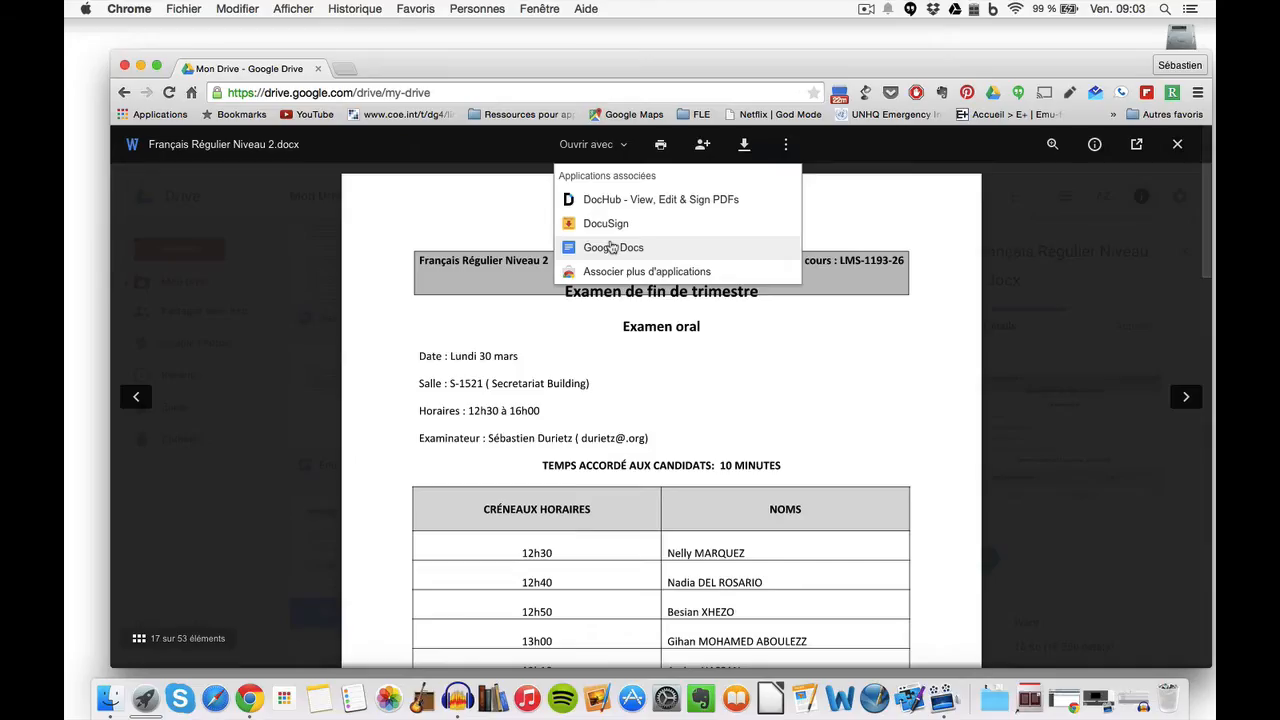
{"action": "left_click", "coordinate": [613, 248]}
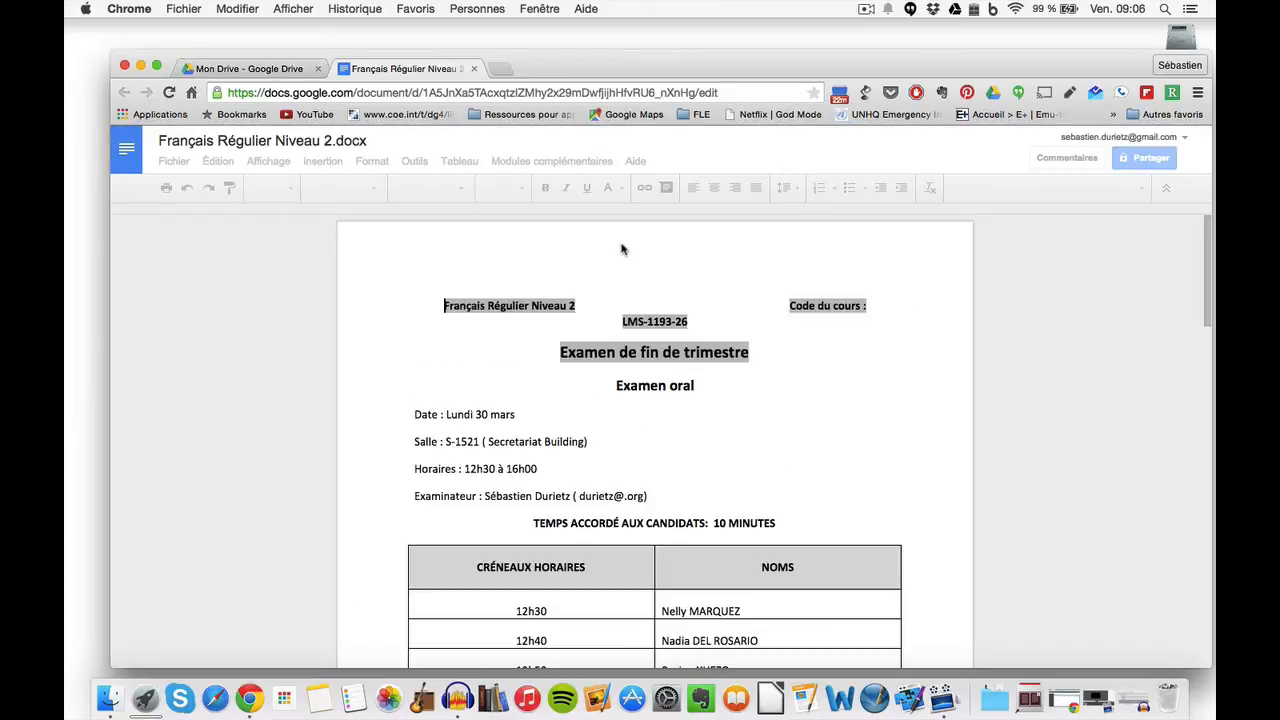
Step: Close the converted Google Docs tab and the Drive preview viewer
{"action": "left_click", "coordinate": [475, 69]}
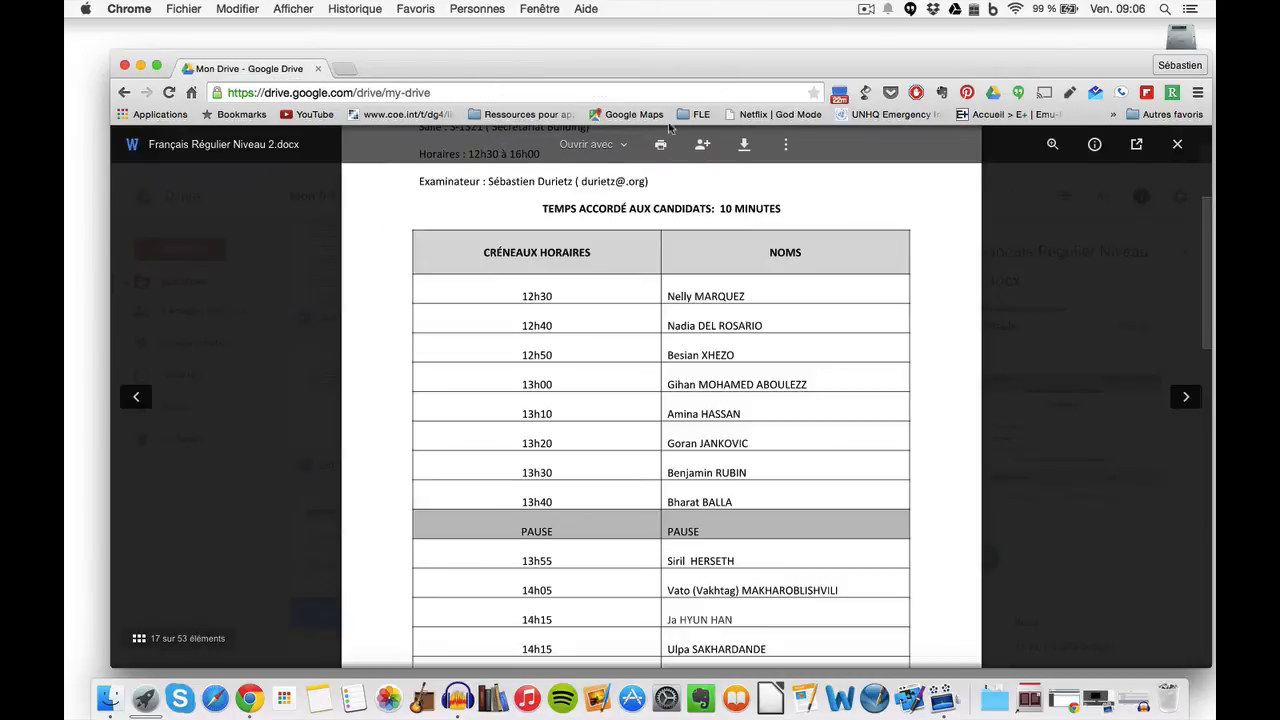
{"action": "left_click", "coordinate": [1177, 144]}
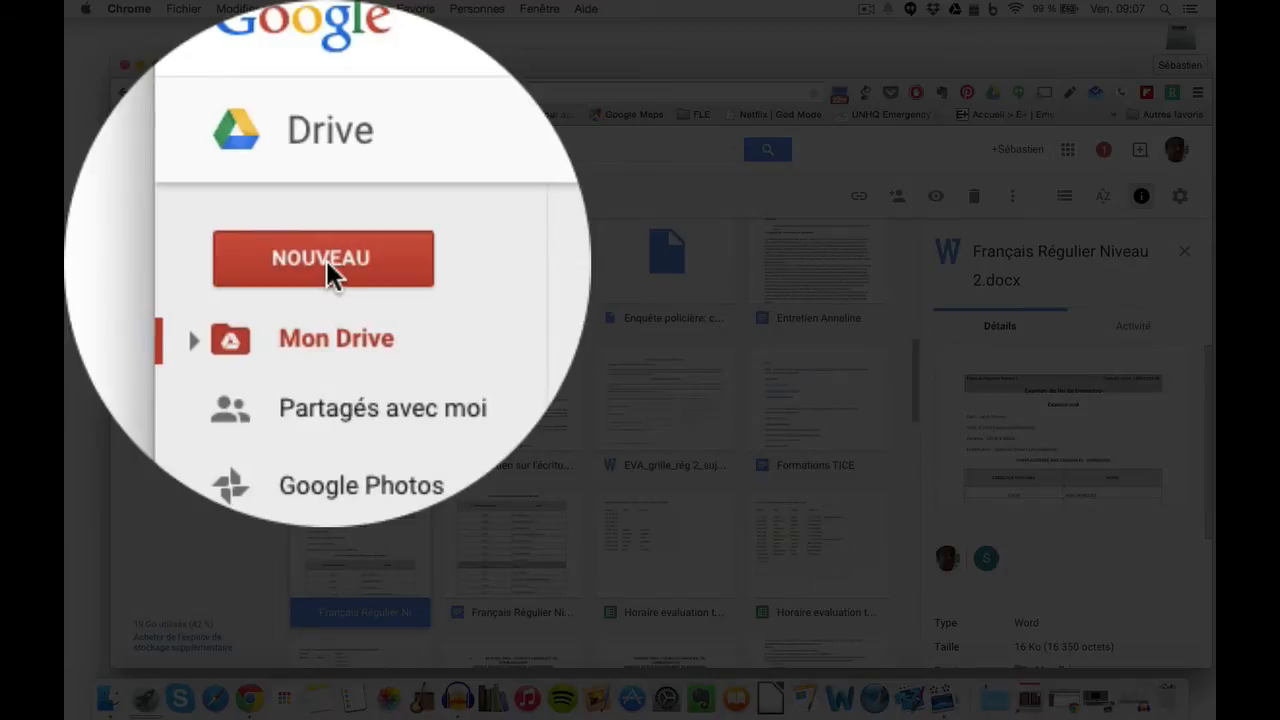
Step: Browse the NOUVEAU menu's Plus options, dismiss it, then open the converted Docs copy
{"action": "left_click", "coordinate": [326, 260]}
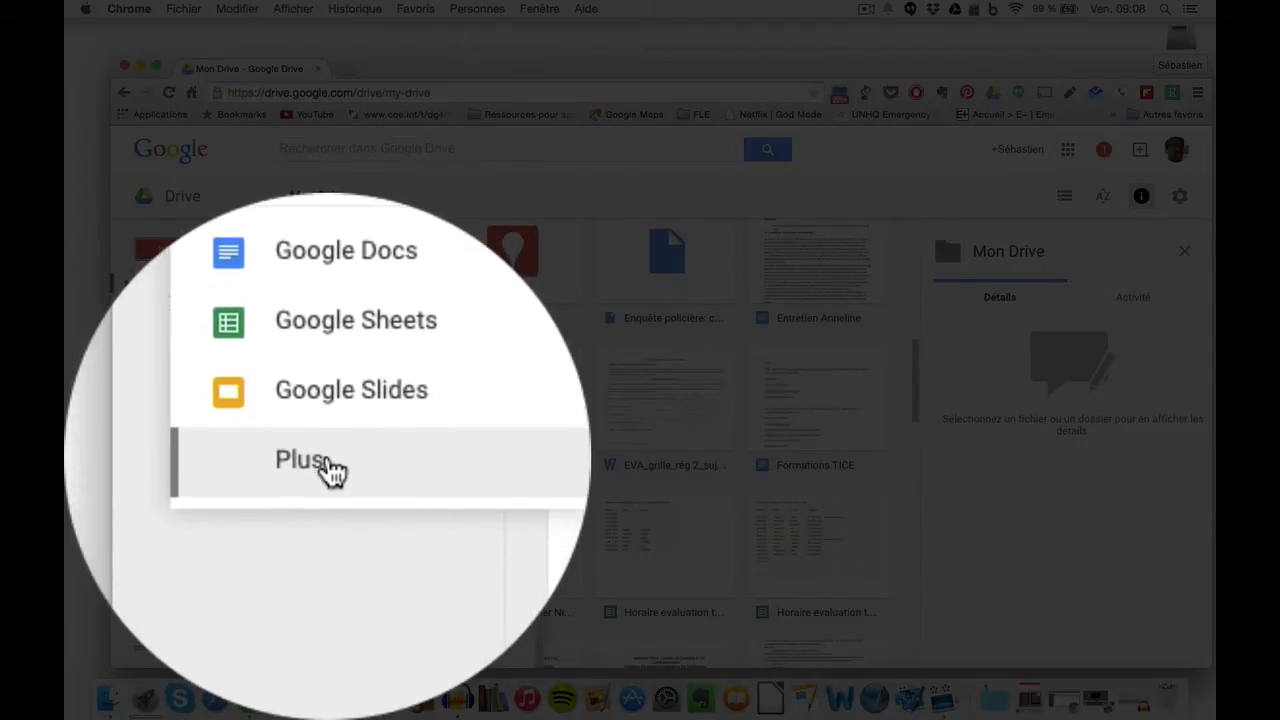
{"action": "mouse_move", "coordinate": [330, 470]}
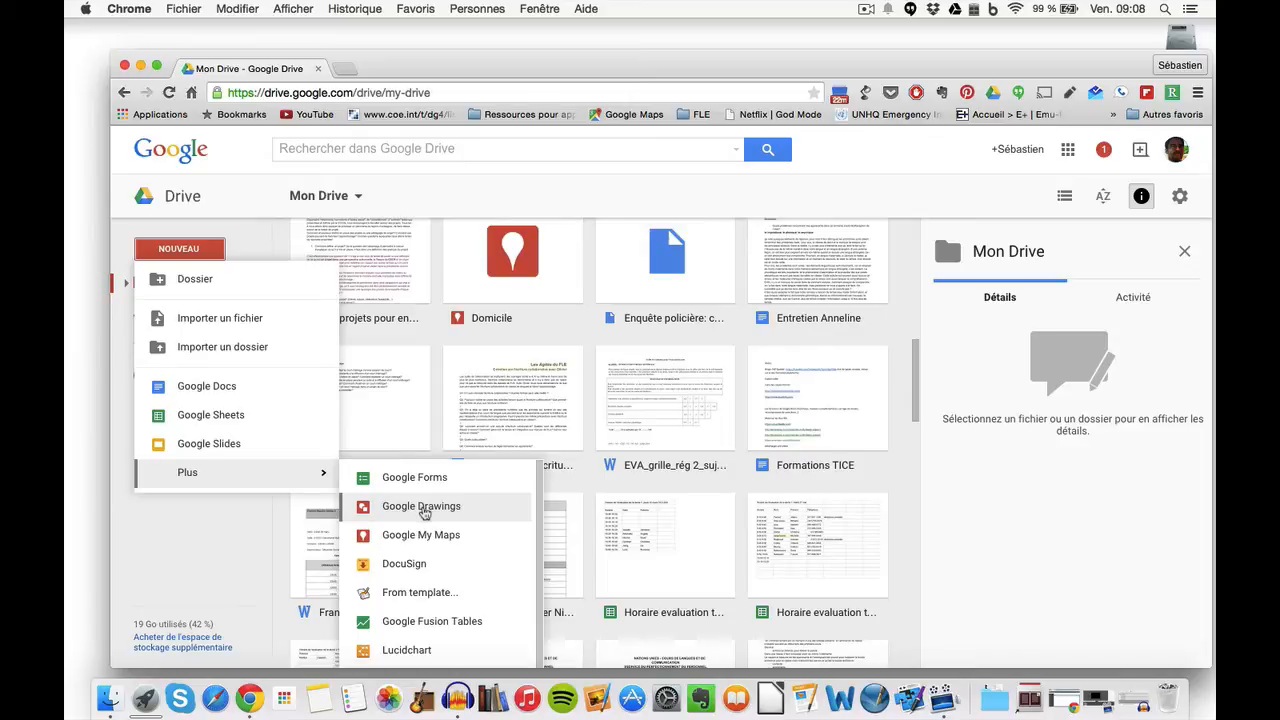
{"action": "scroll", "coordinate": [470, 560], "scroll_direction": "down", "scroll_amount": 1}
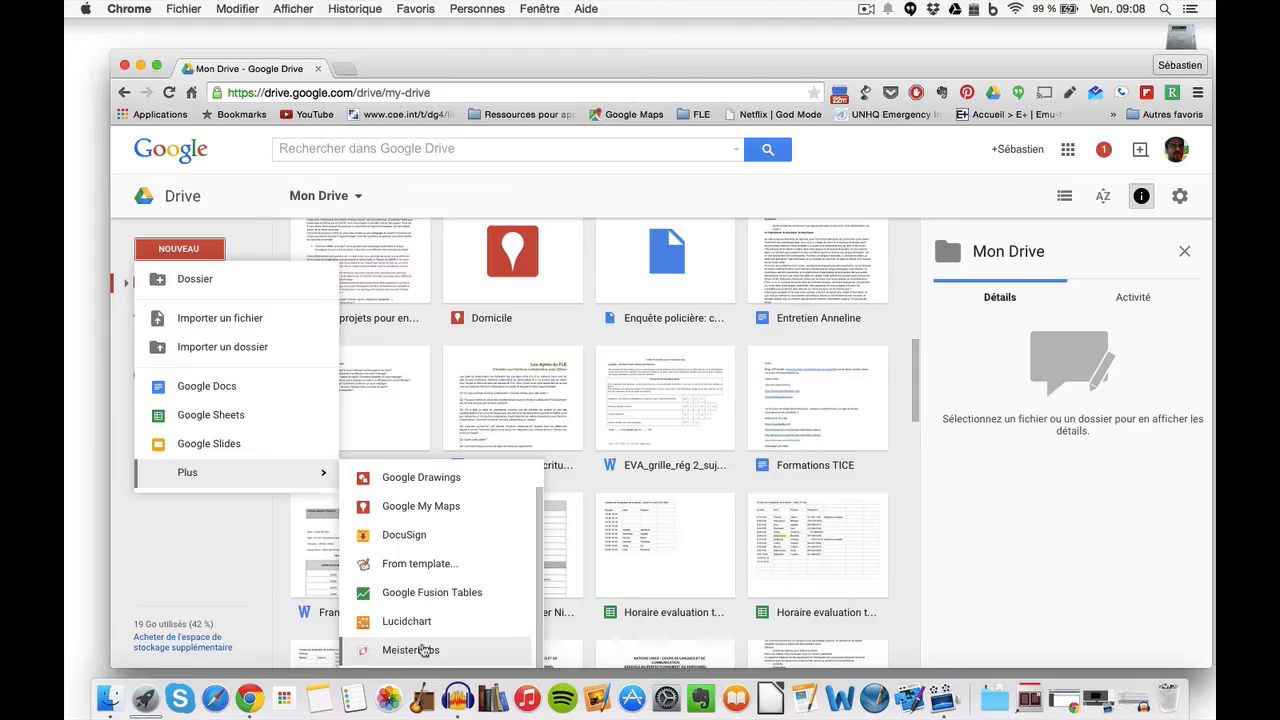
{"action": "key", "text": "Escape"}
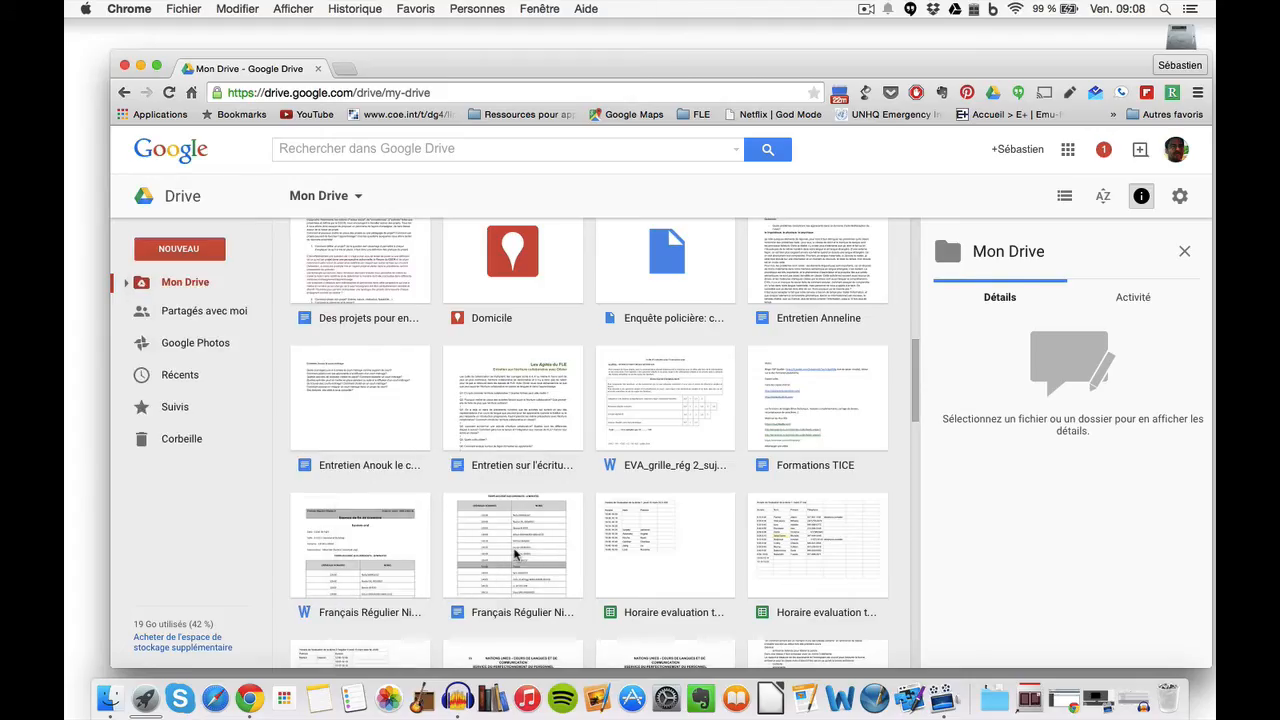
{"action": "left_click", "coordinate": [516, 554]}
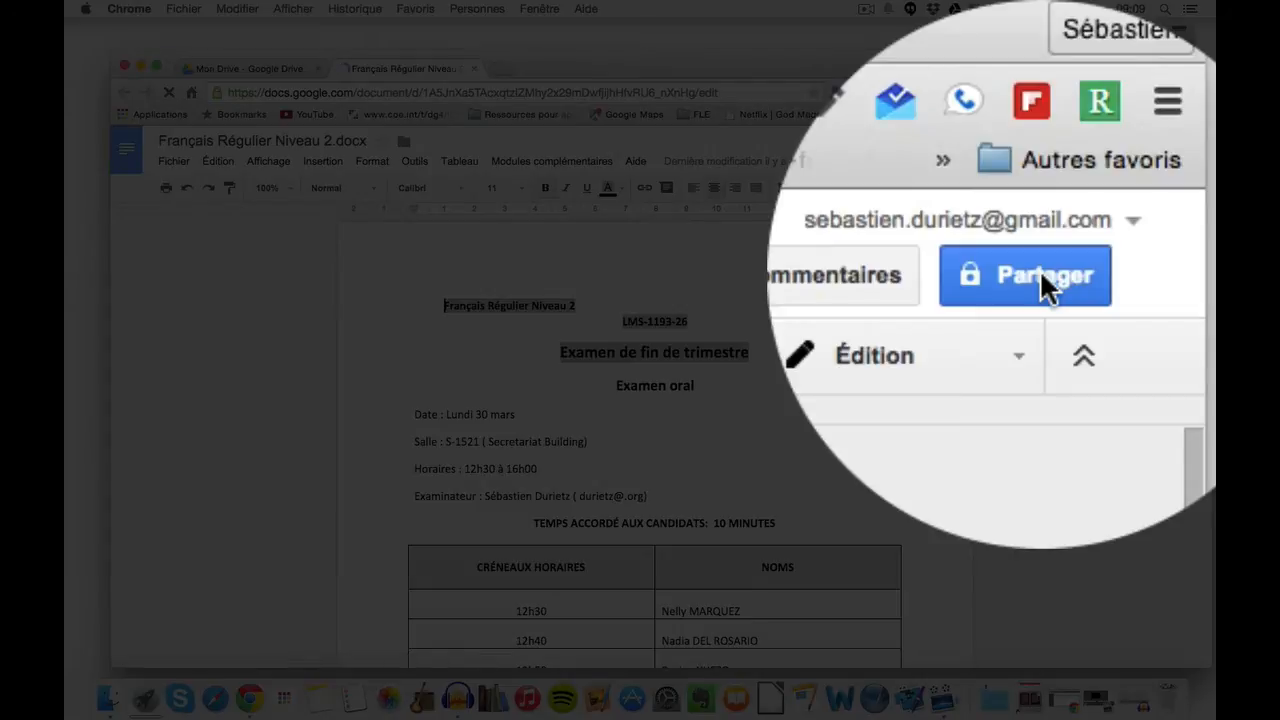
Step: Add the suggested contact as a share recipient with Modification access
{"action": "left_click", "coordinate": [1148, 159]}
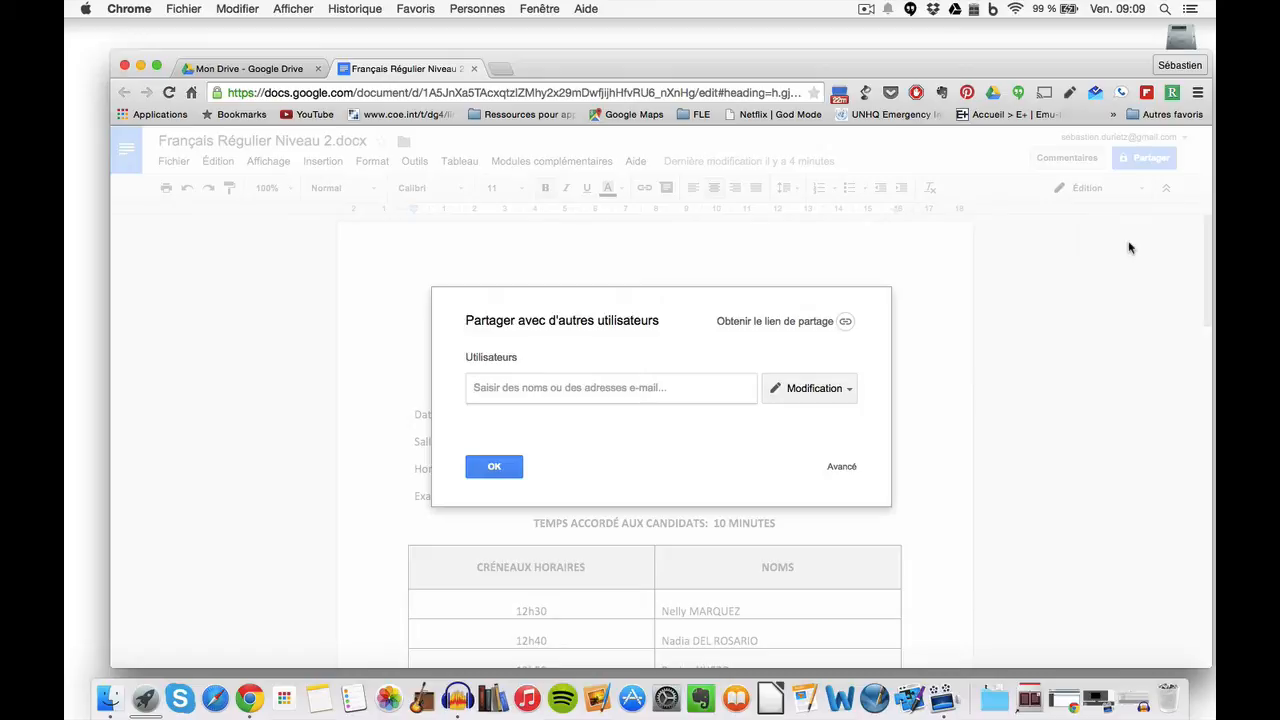
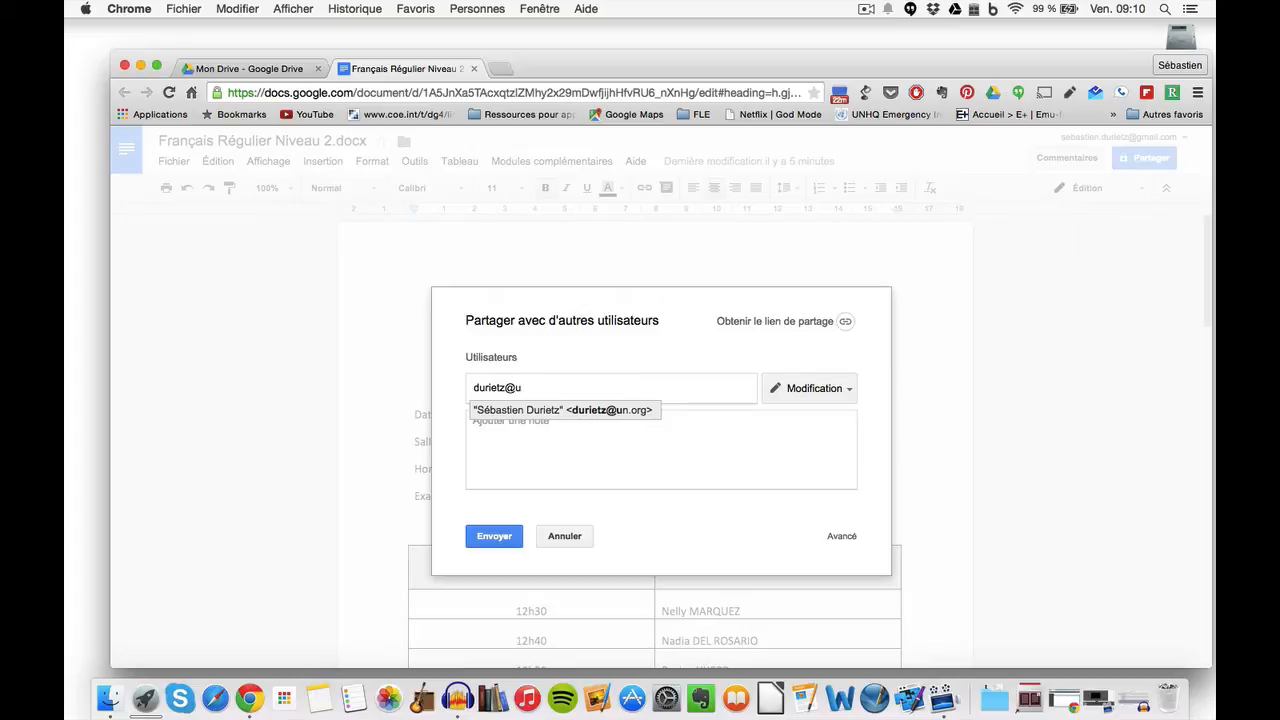
{"action": "left_click", "coordinate": [648, 412]}
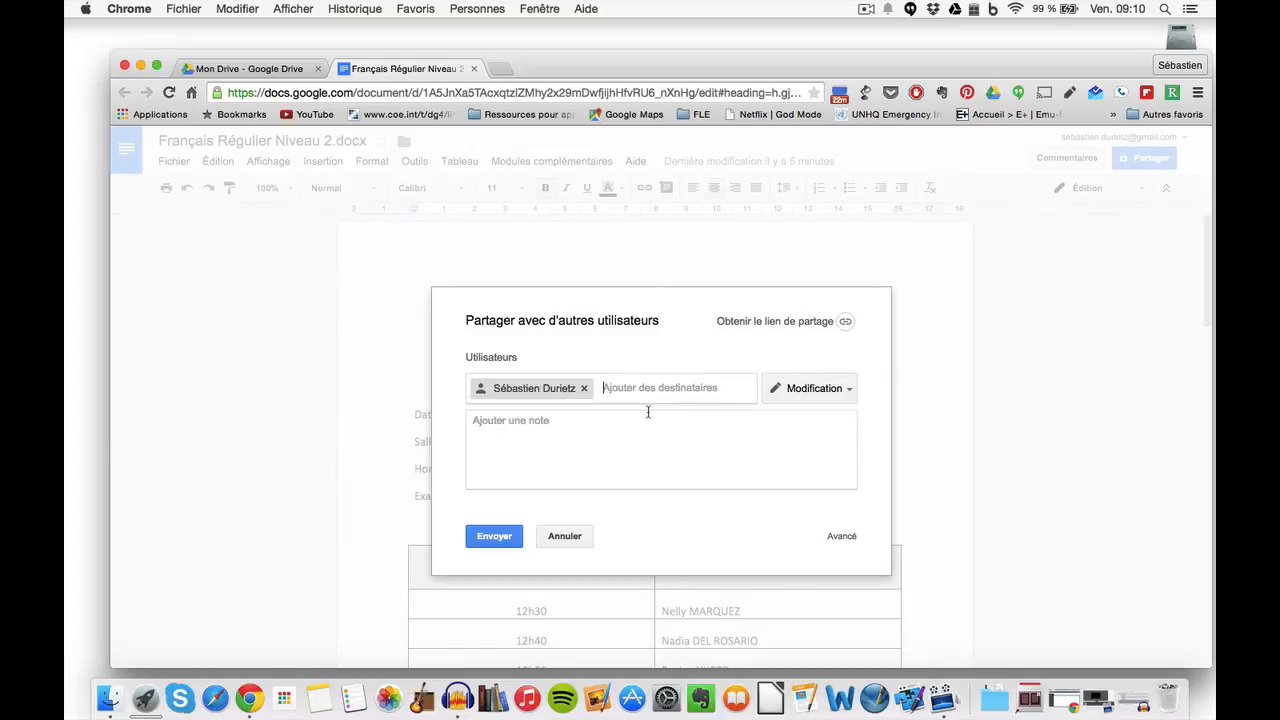
{"action": "left_click", "coordinate": [817, 391]}
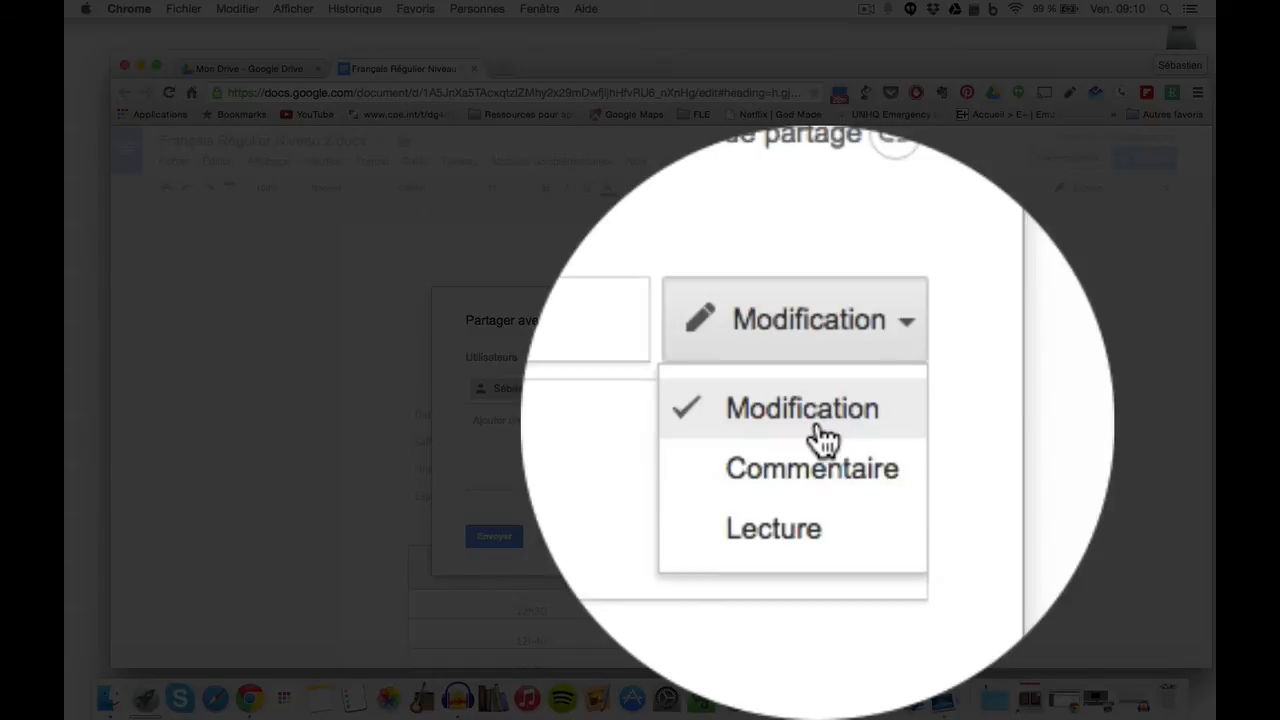
{"action": "left_click", "coordinate": [818, 424]}
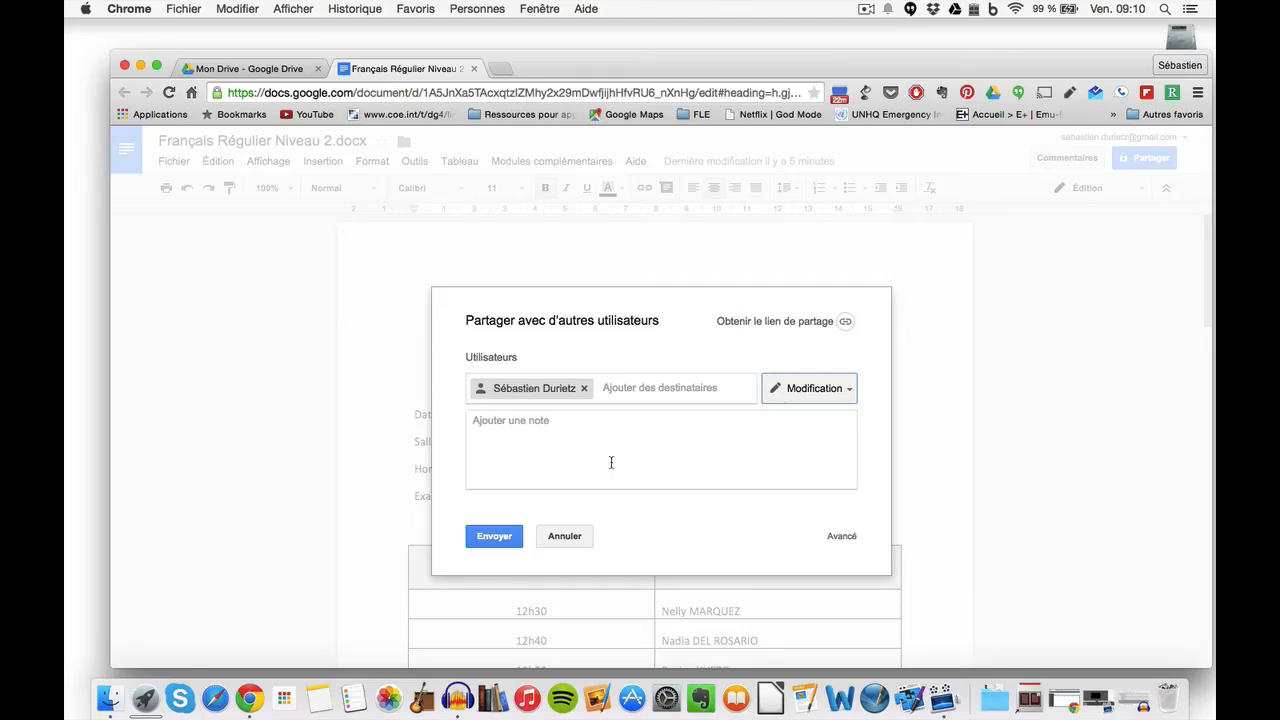
Step: Attach the note 'Supprime les éléments inutiles', check Avancé settings, and send the invitation
{"action": "left_click", "coordinate": [583, 447]}
{"action": "type", "text": "Supp"}
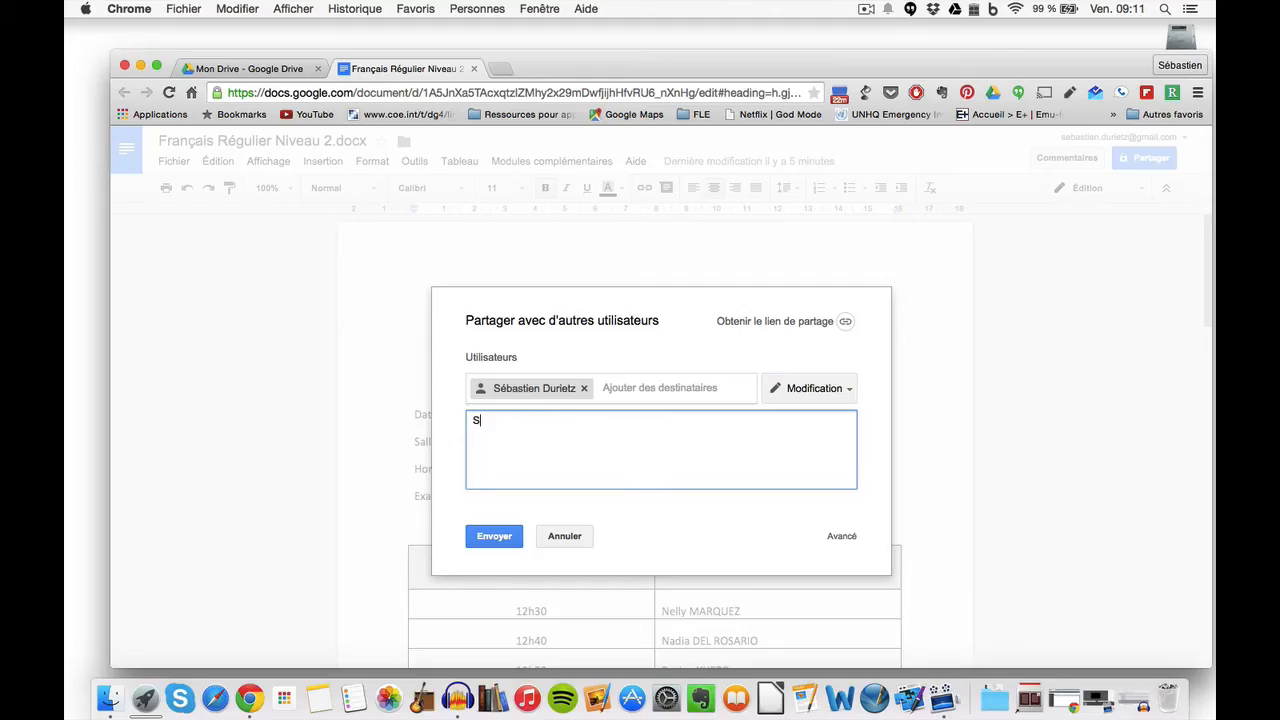
{"action": "type", "text": "rime les éléments inutiles"}
{"action": "left_click", "coordinate": [838, 537]}
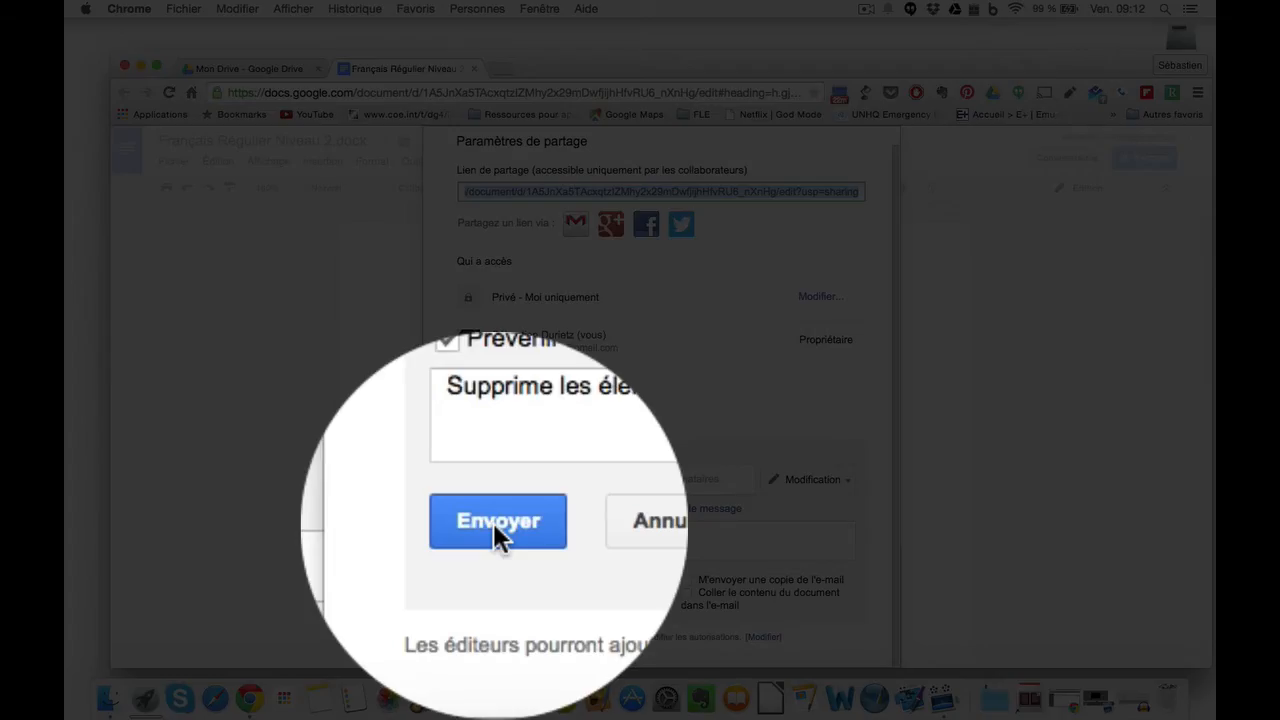
{"action": "left_click", "coordinate": [494, 524]}
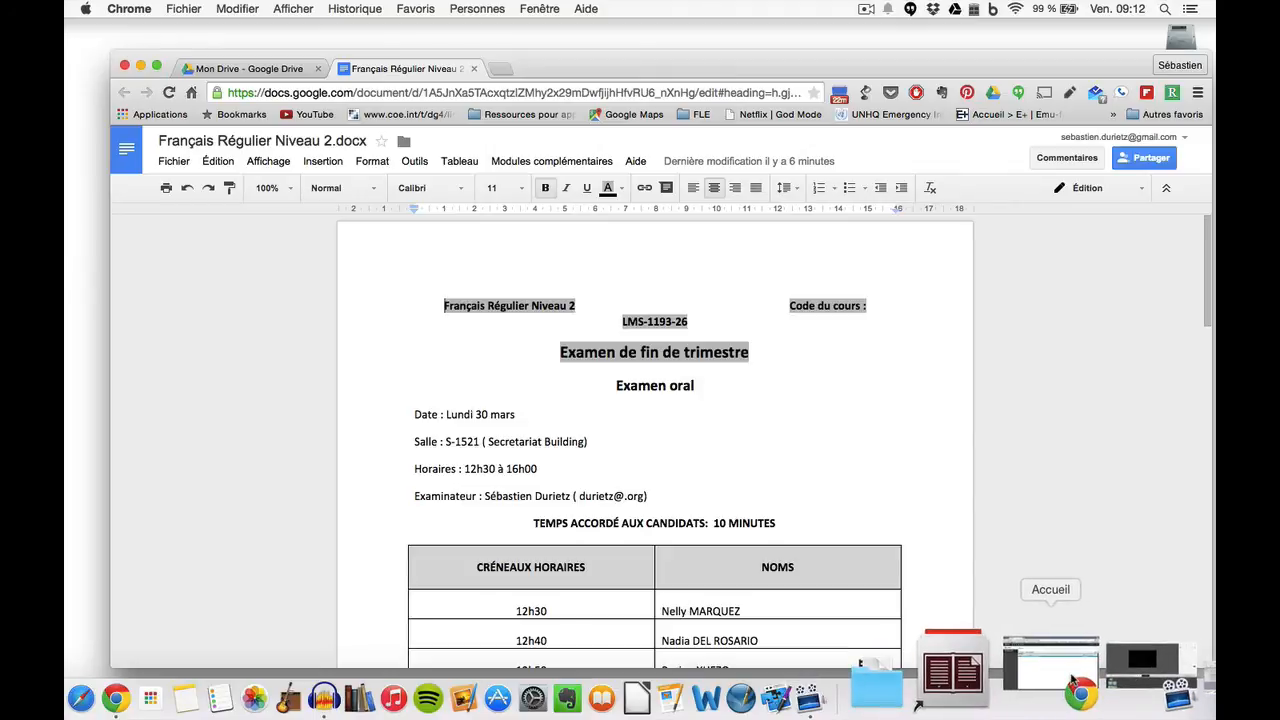
Step: In iNotes, open the third inbox sharing notification and follow Ouvrir dans Docs
{"action": "left_click", "coordinate": [1072, 682]}
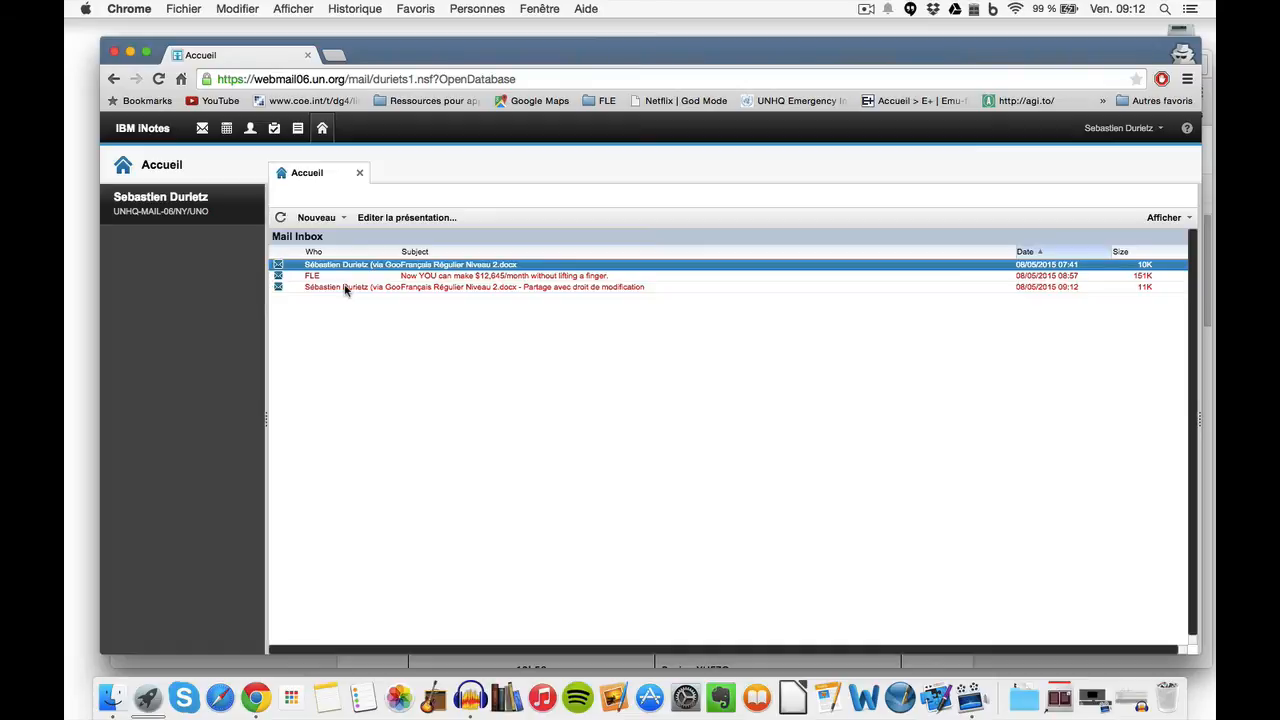
{"action": "left_click", "coordinate": [345, 288]}
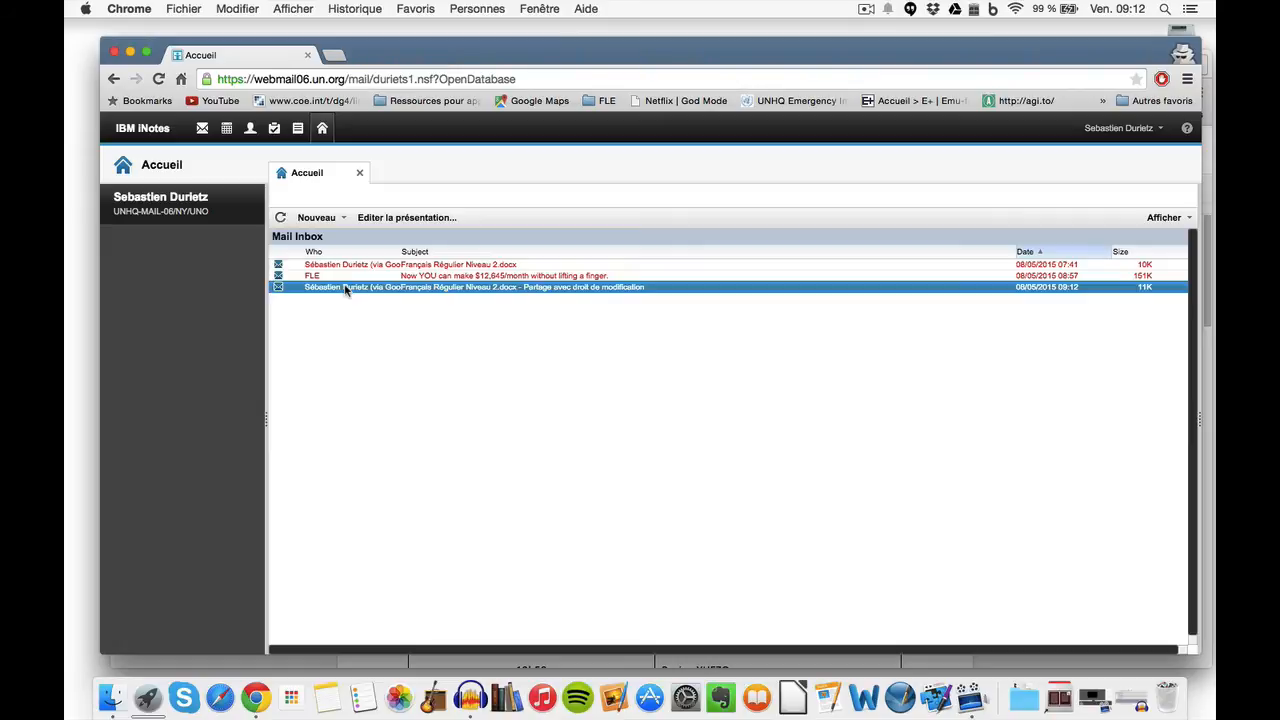
{"action": "double_click", "coordinate": [345, 288]}
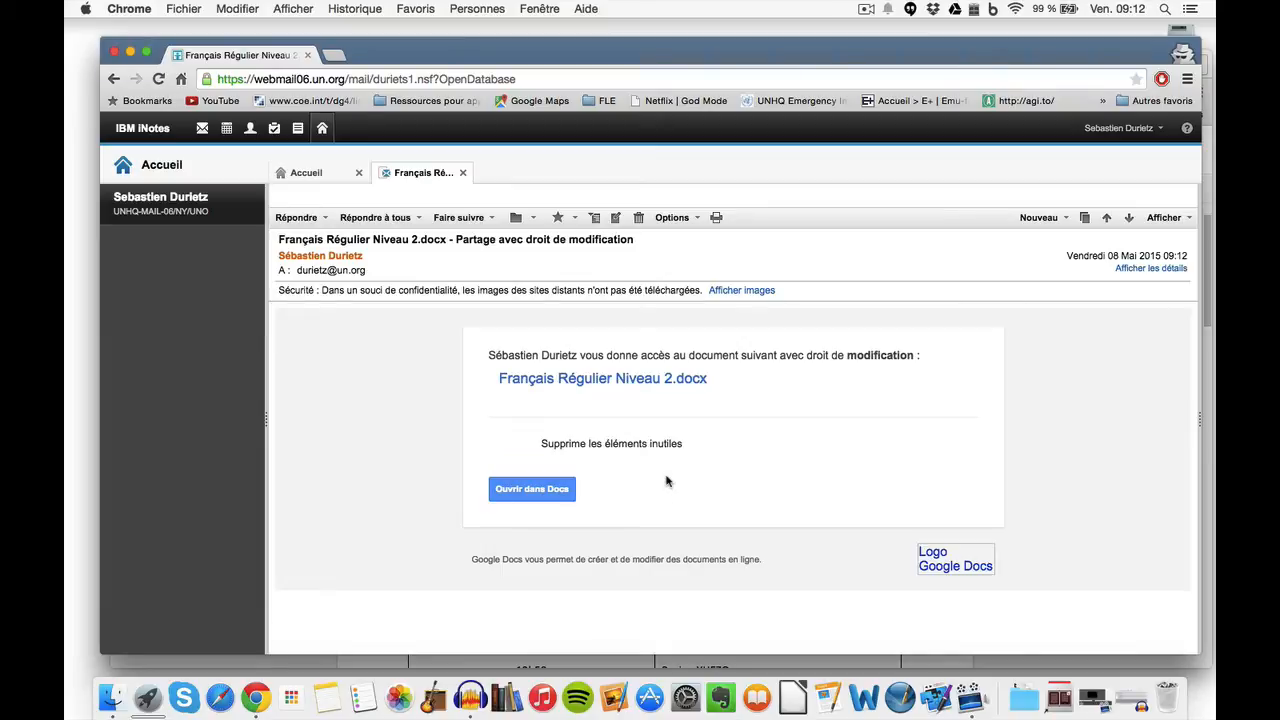
{"action": "left_click", "coordinate": [525, 488]}
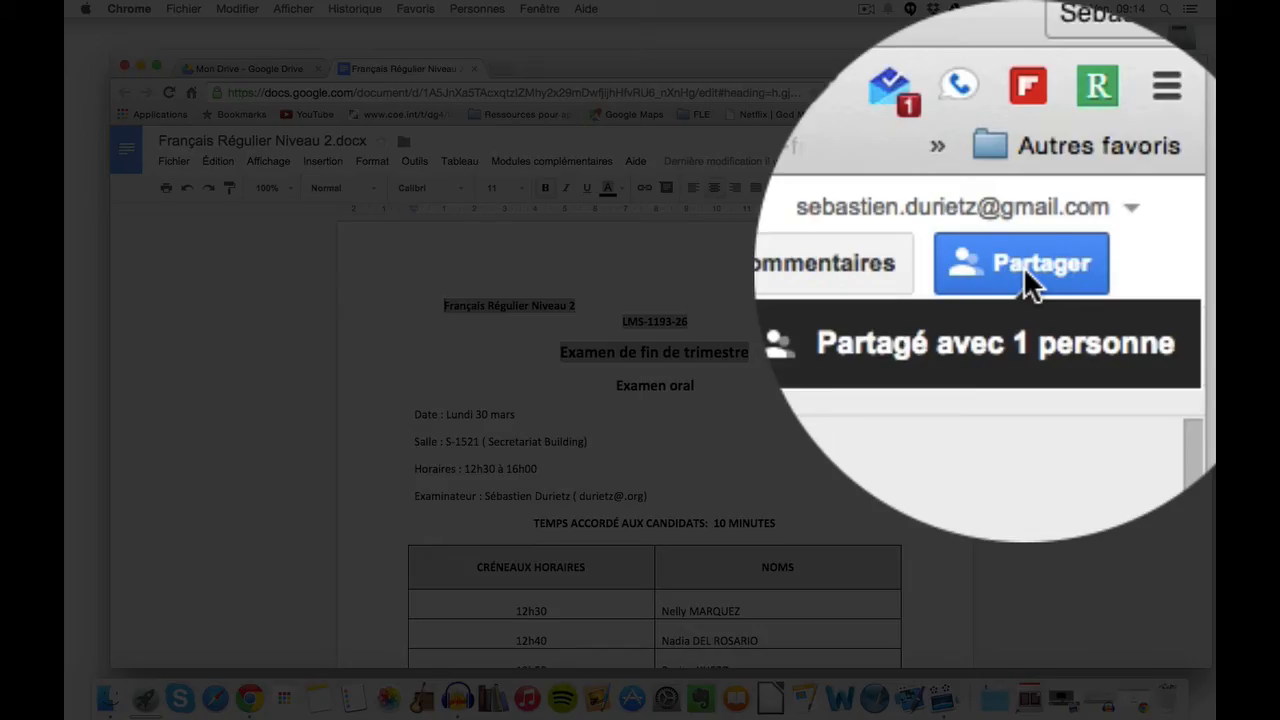
Step: Turn on link sharing for the document and show the link access-level choices
{"action": "left_click", "coordinate": [1023, 266]}
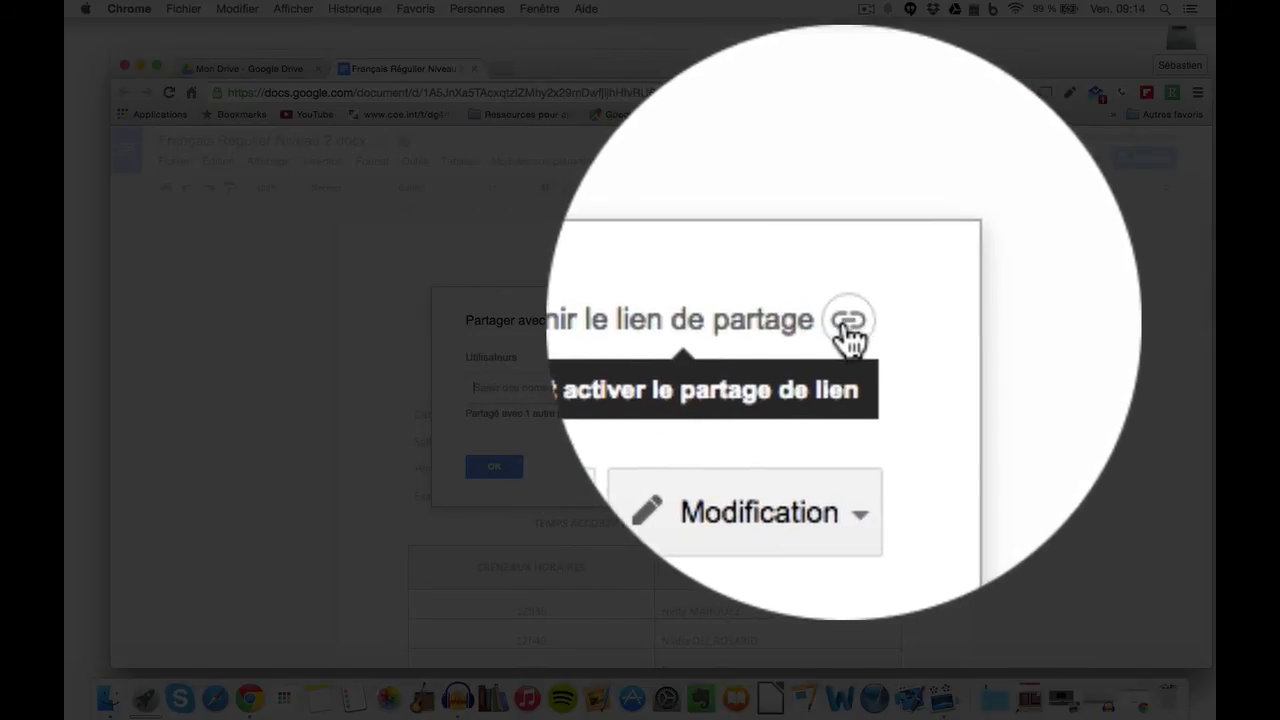
{"action": "left_click", "coordinate": [845, 322]}
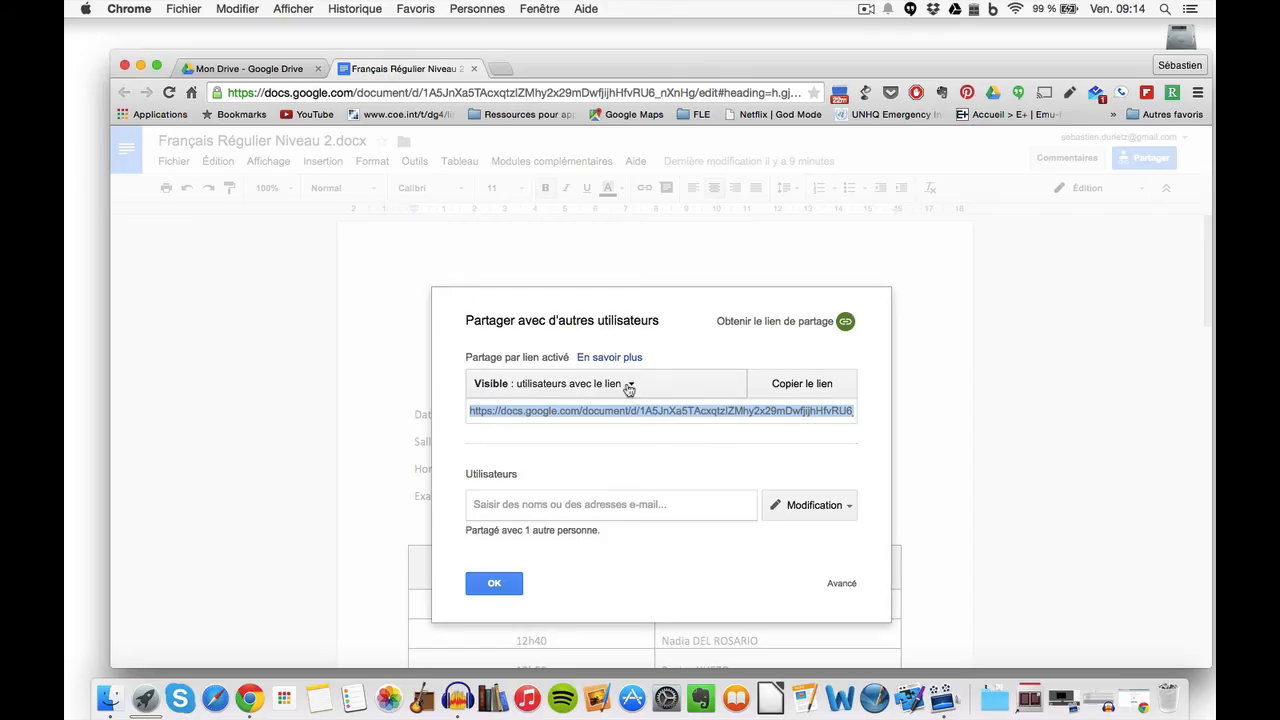
{"action": "left_click", "coordinate": [628, 387]}
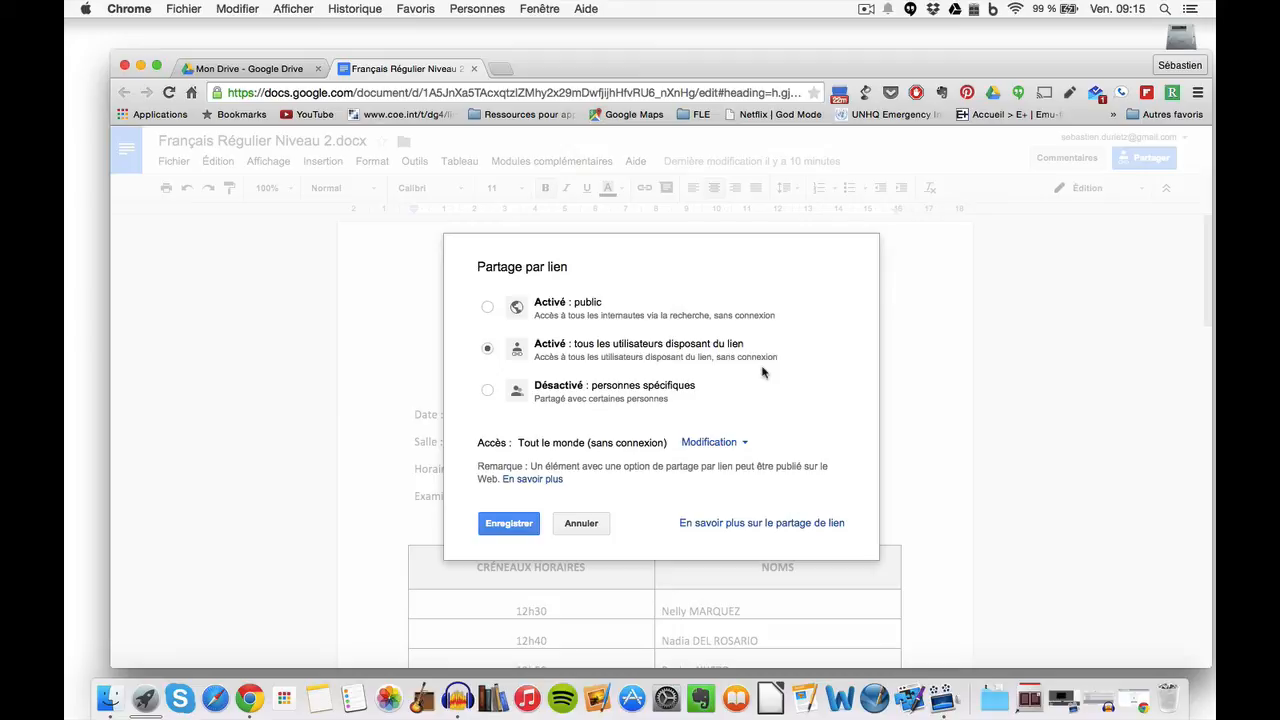
Step: Save the link-sharing setting, copy the share link, and close the dialog with OK
{"action": "left_click", "coordinate": [522, 529]}
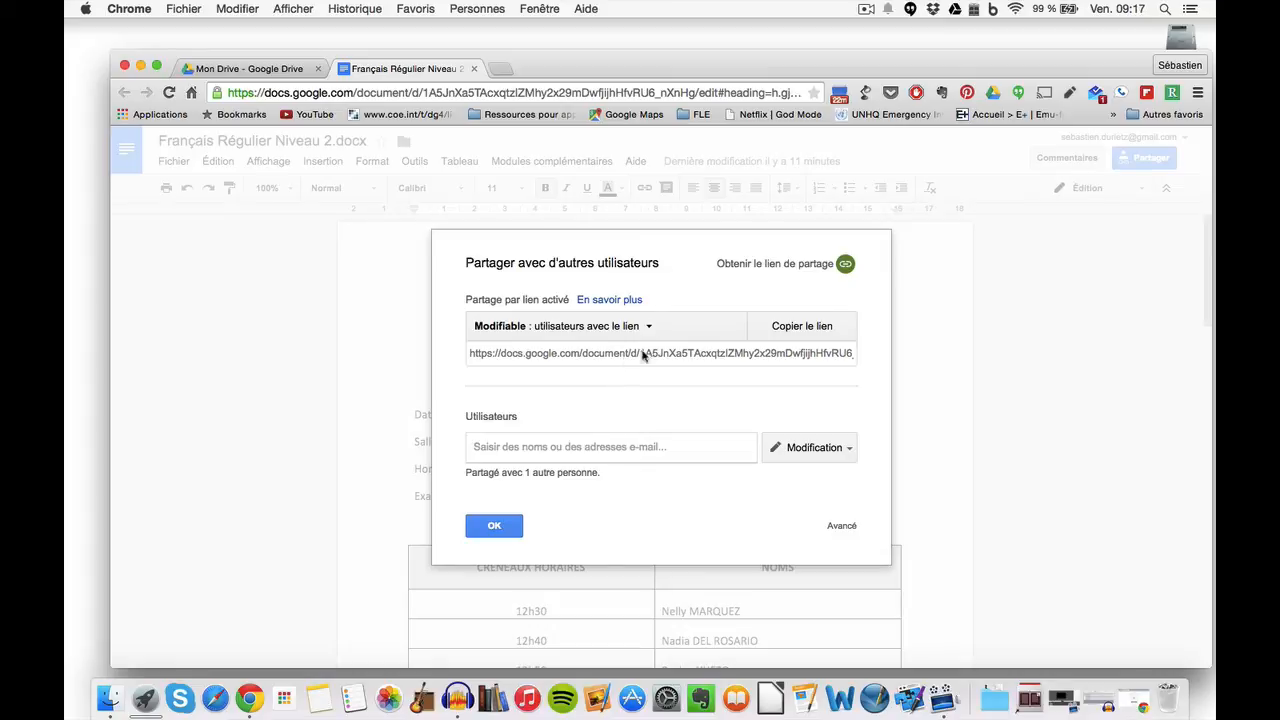
{"action": "left_click", "coordinate": [790, 330]}
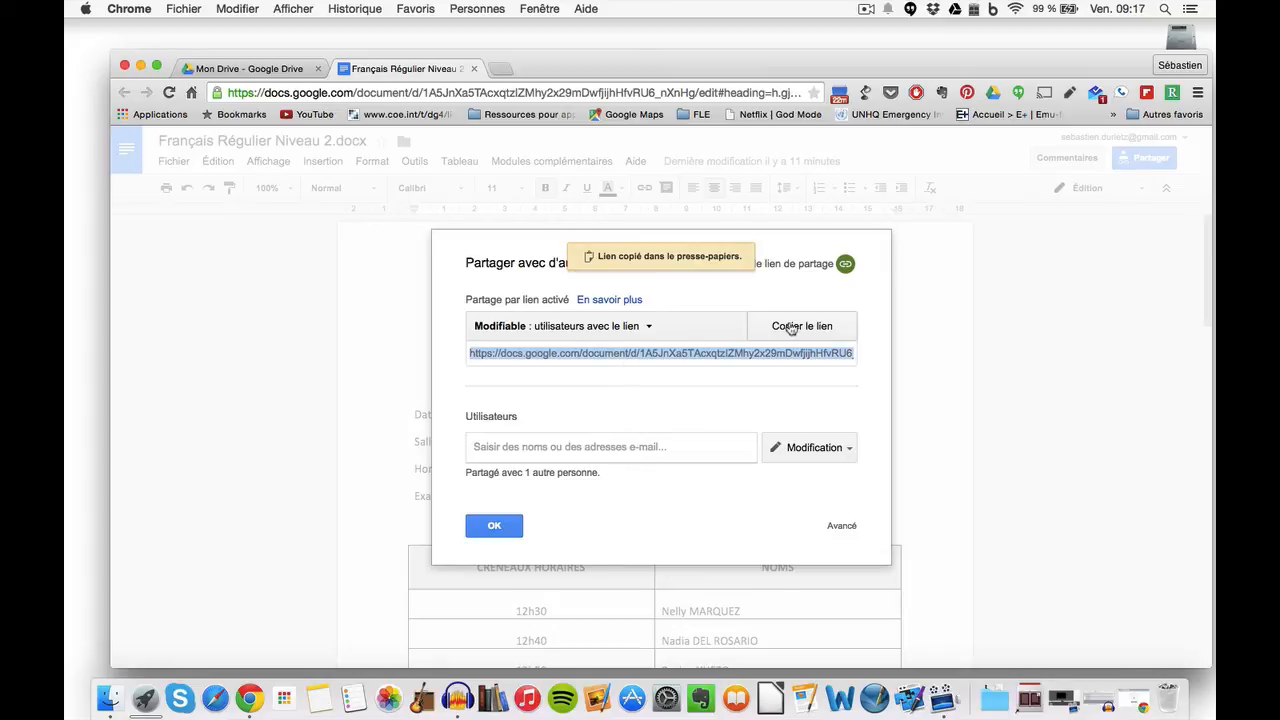
{"action": "left_click", "coordinate": [486, 524]}
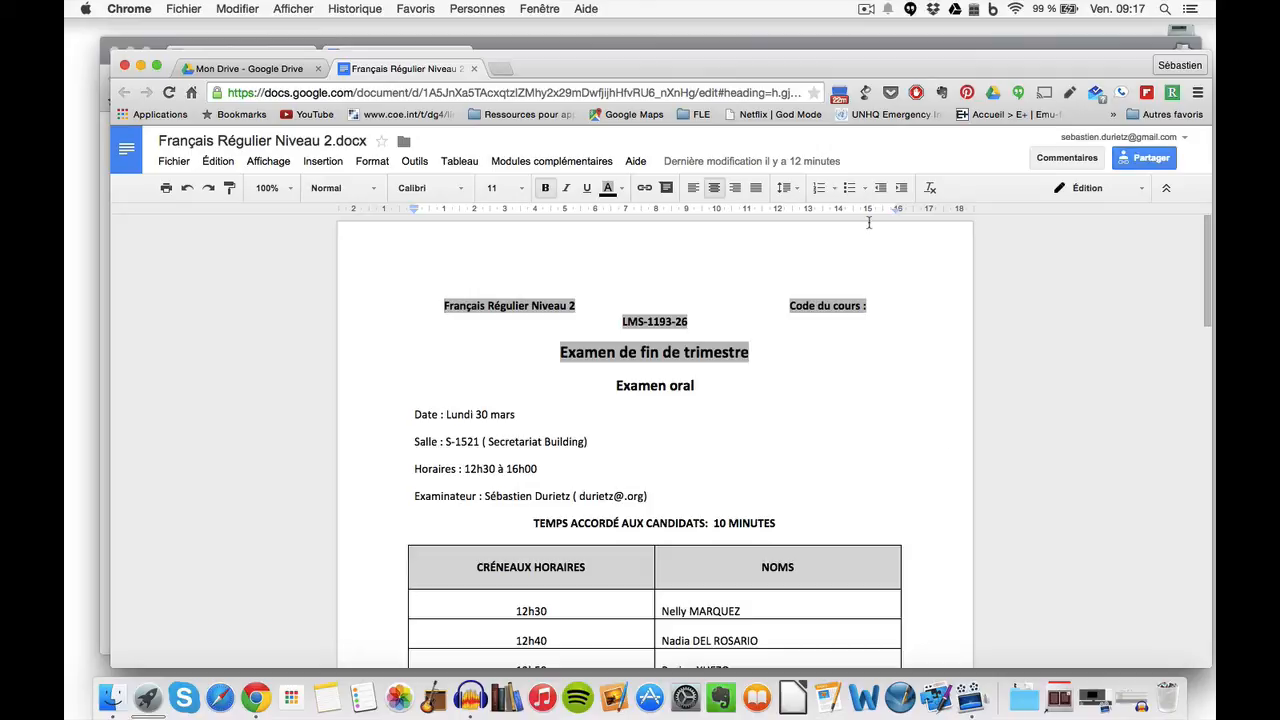
Step: Paste the copied share link into the signed-out Chrome window and load it
{"action": "key", "text": "super+grave"}
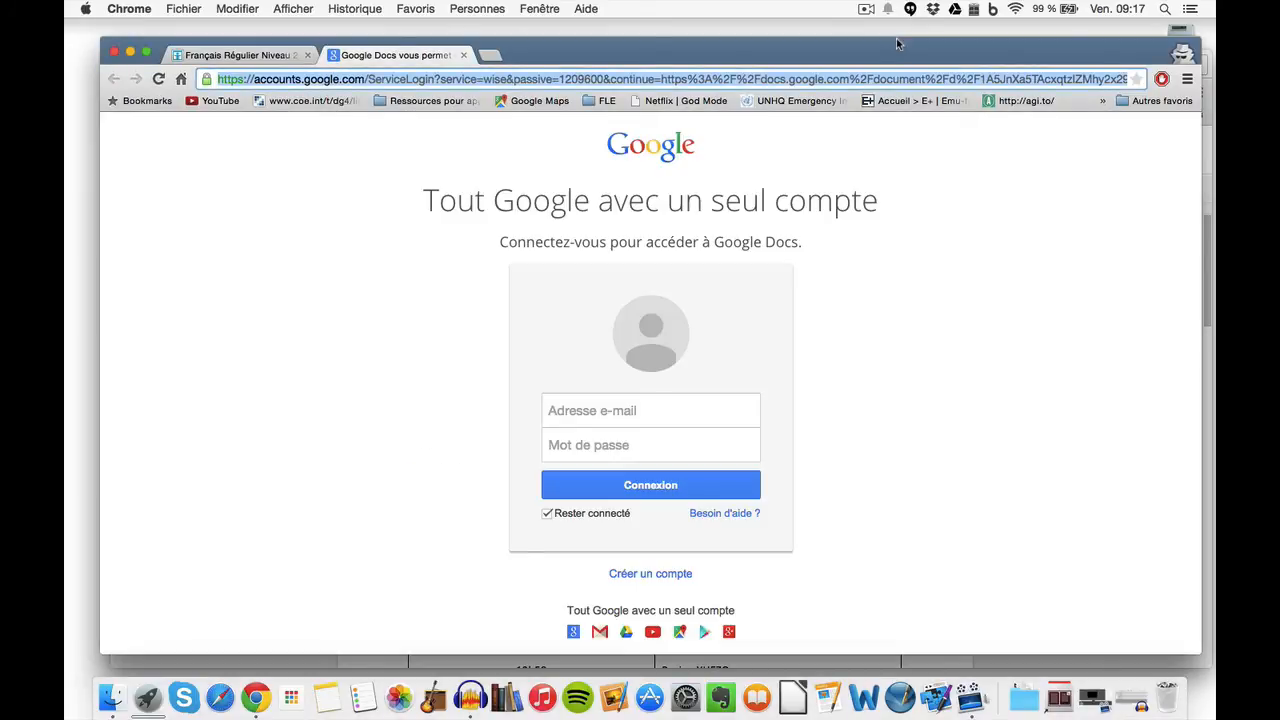
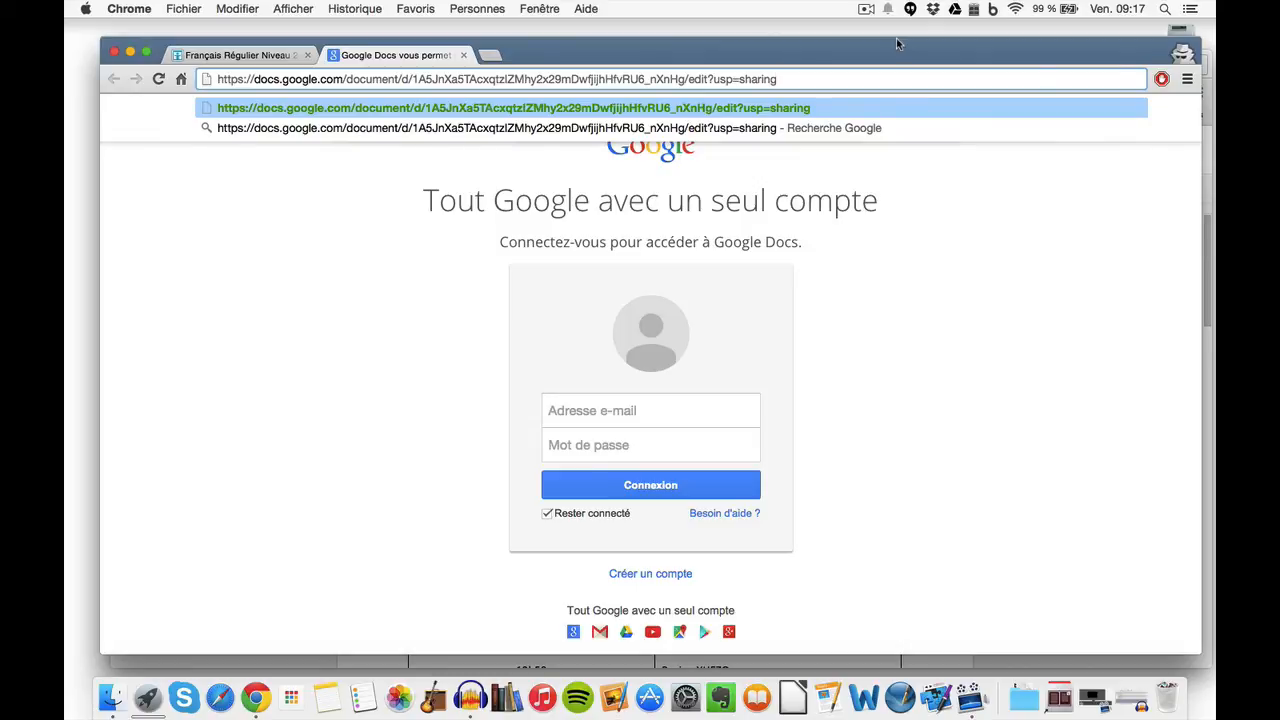
{"action": "key", "text": "Return"}
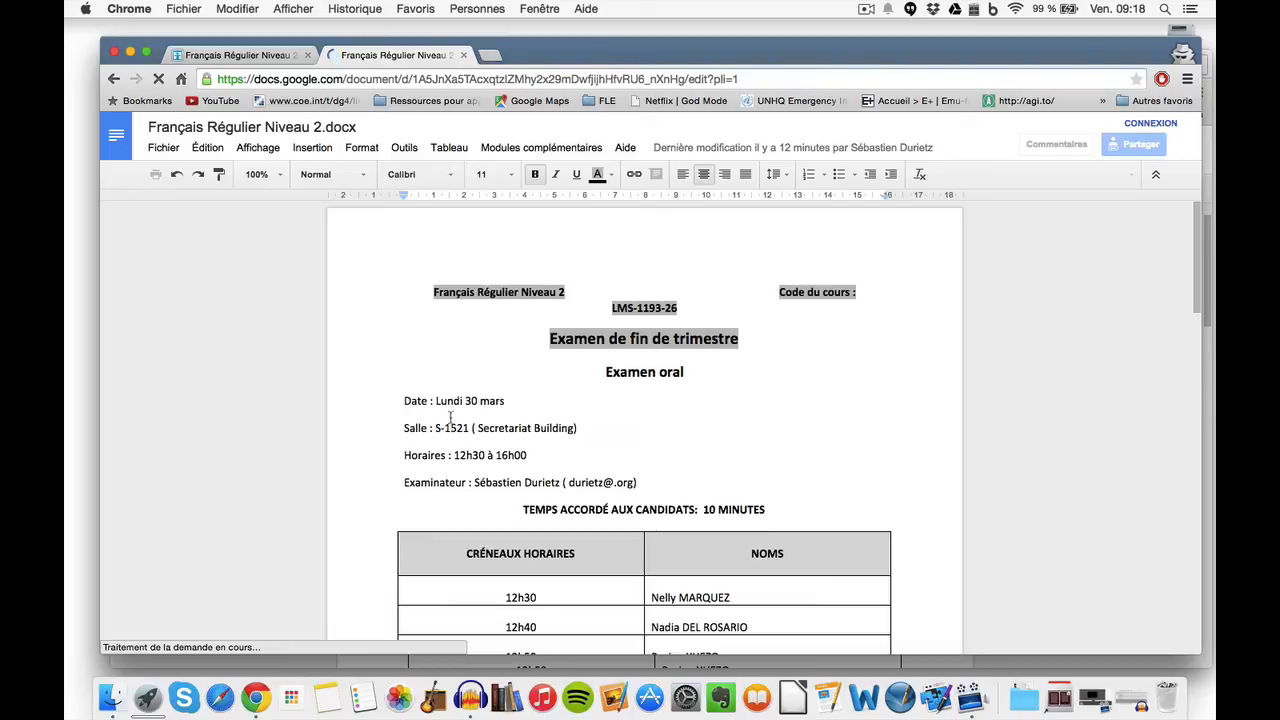
Step: Change the date's day from 30 to 31 as the anonymous editor
{"action": "left_click", "coordinate": [477, 400]}
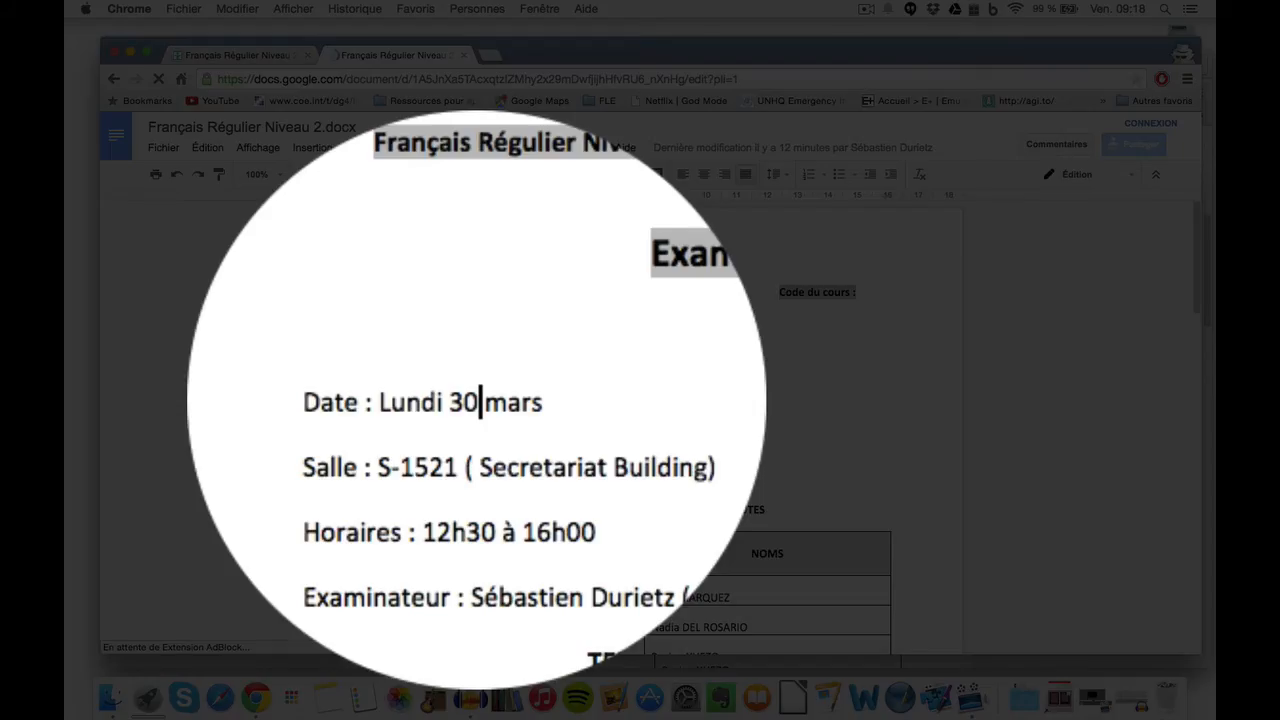
{"action": "key", "text": "BackSpace"}
{"action": "type", "text": "1"}
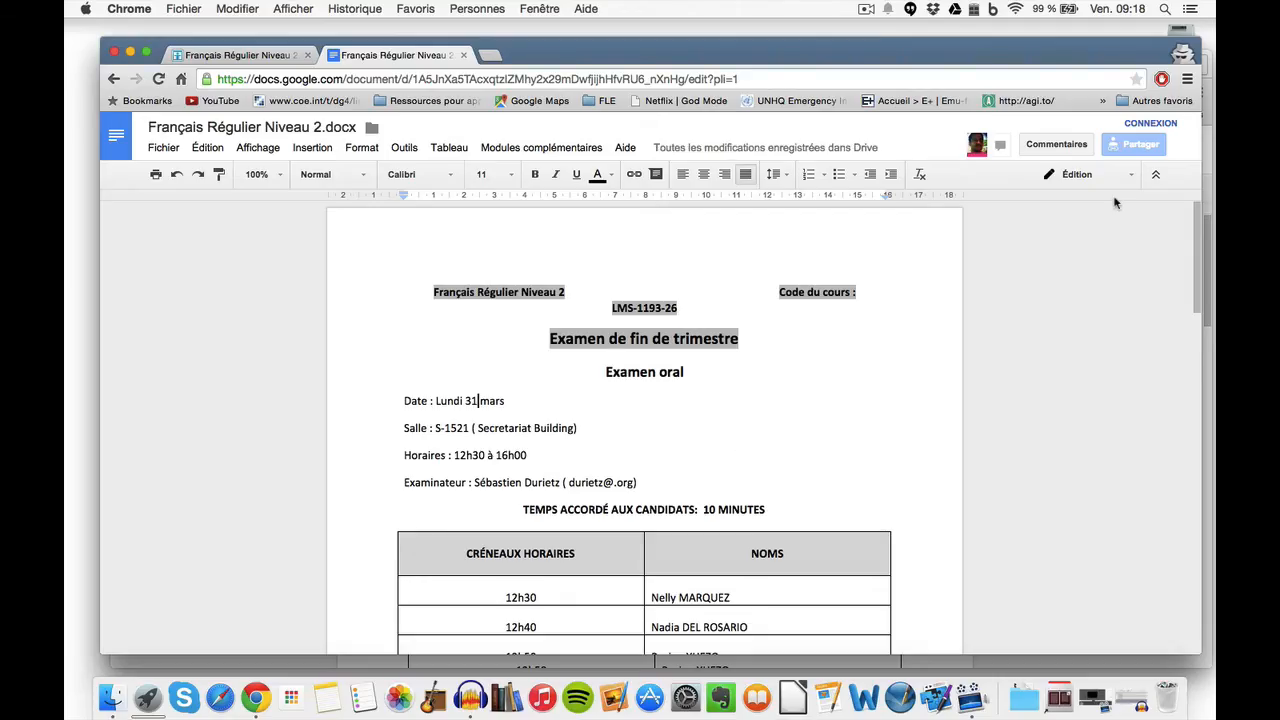
Step: Confirm the edit appears in the owner's Docs window, then return to the anonymous window
{"action": "mouse_move", "coordinate": [1215, 5]}
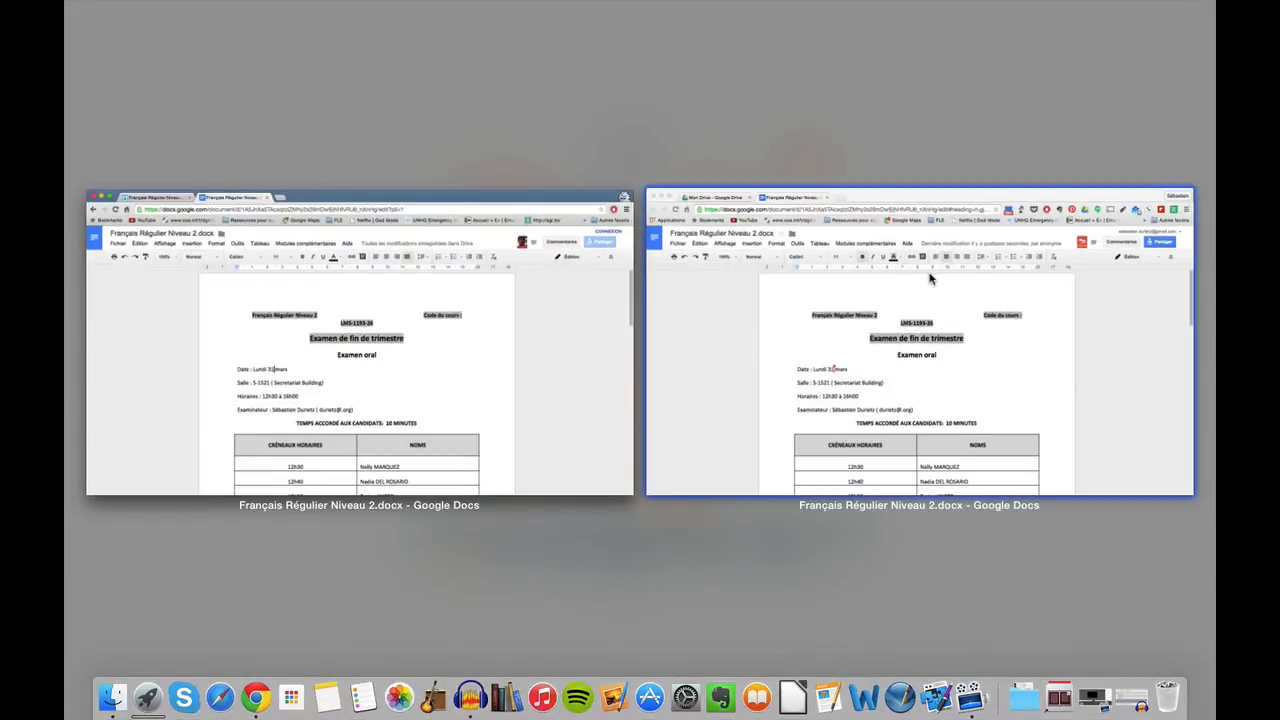
{"action": "left_click", "coordinate": [929, 279]}
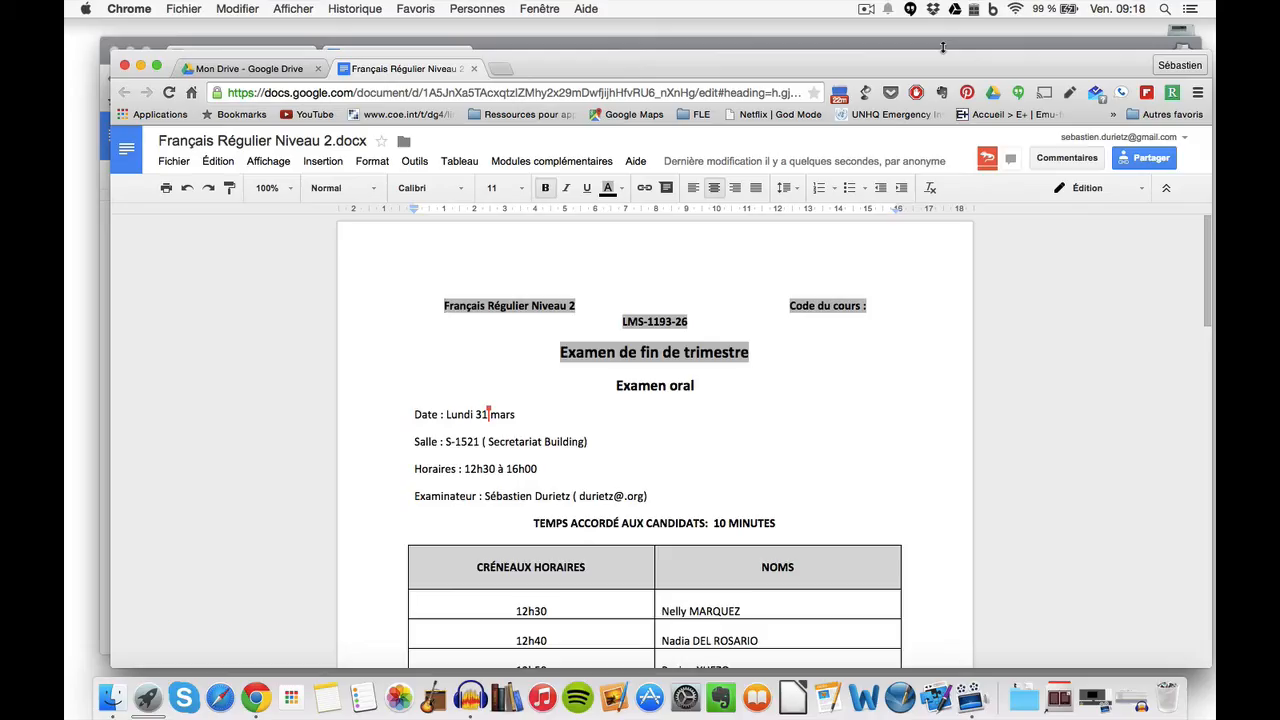
{"action": "left_click", "coordinate": [942, 47]}
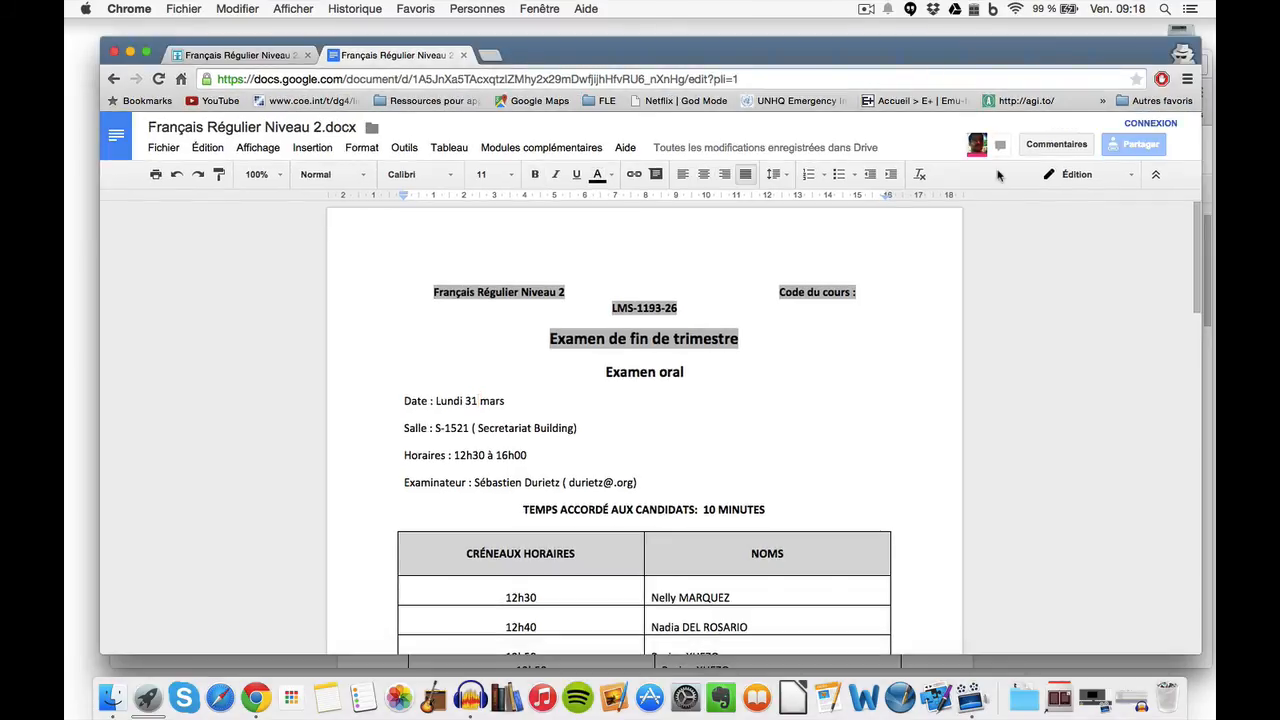